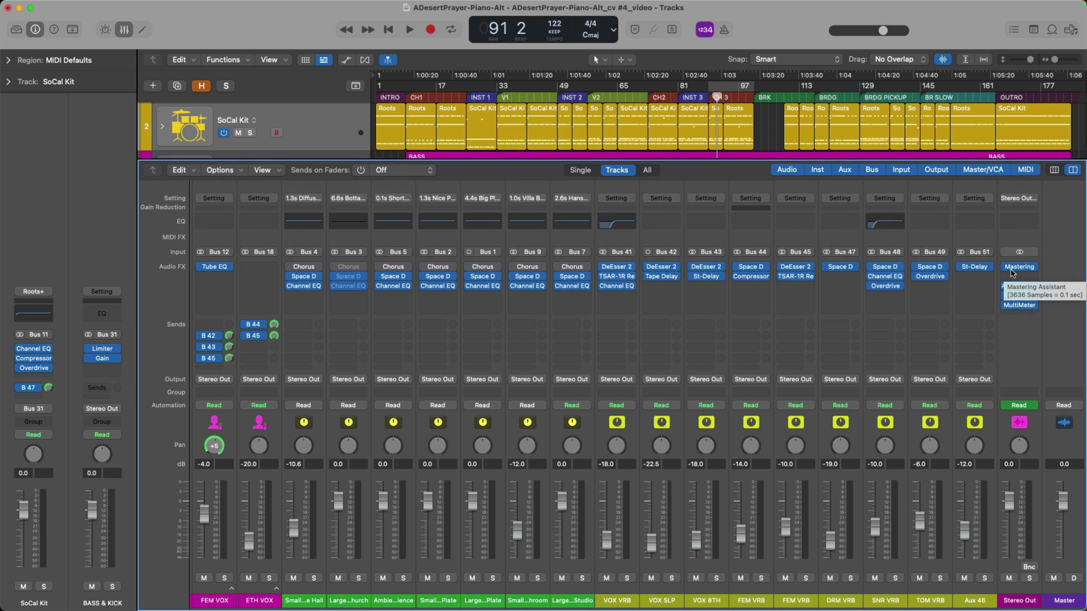
- Open the Mastering slot on Stereo Out, which analyzes the mix to Clean character and Auto EQ 100%
left_click(1019, 268)
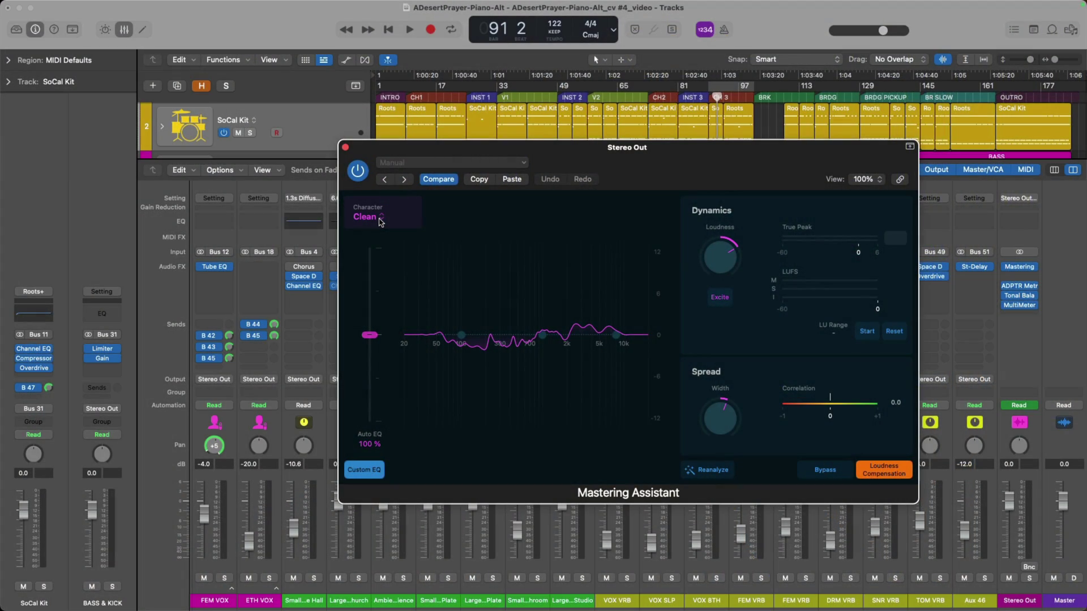
- Show the Character pop-up listing Clean, Valve, Punch and Transparent
left_click(379, 219)
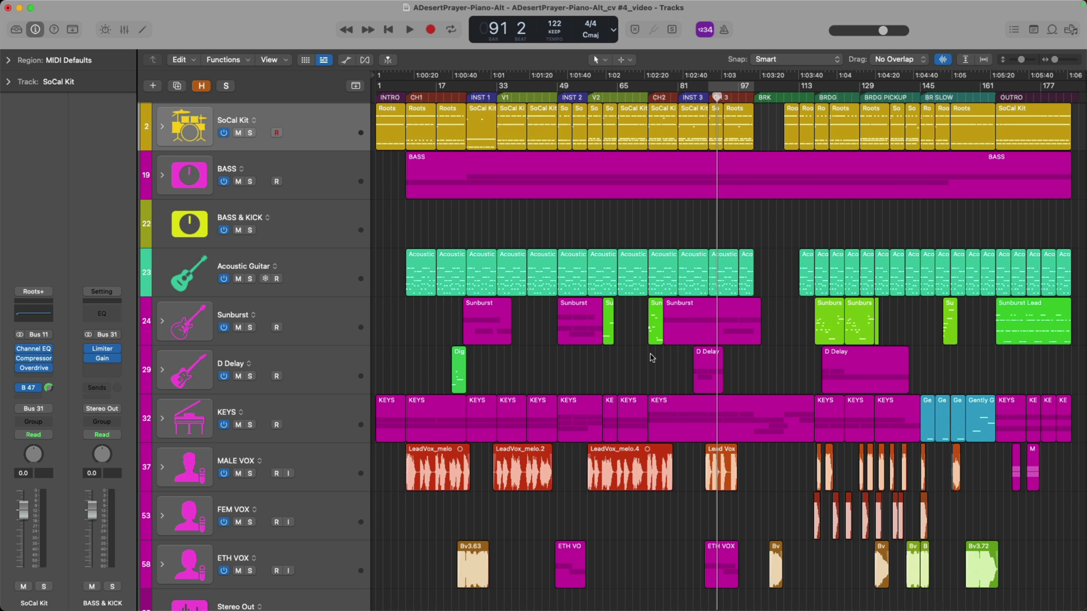
- Show the Mixer with X and scroll right to the Stereo Out and Master strips
key("x")
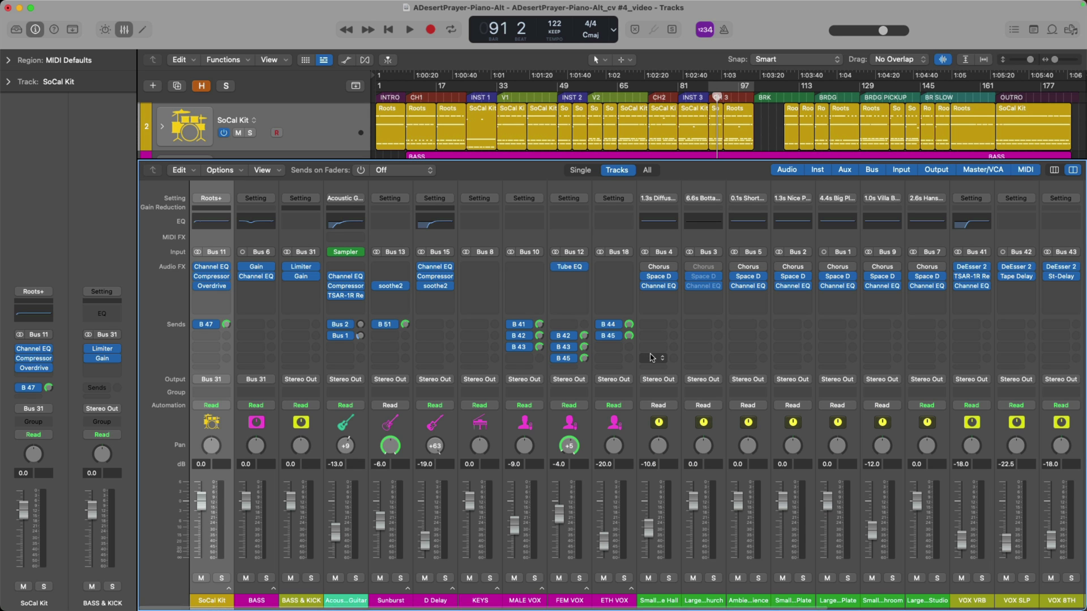
scroll(674, 348, "right", 8)
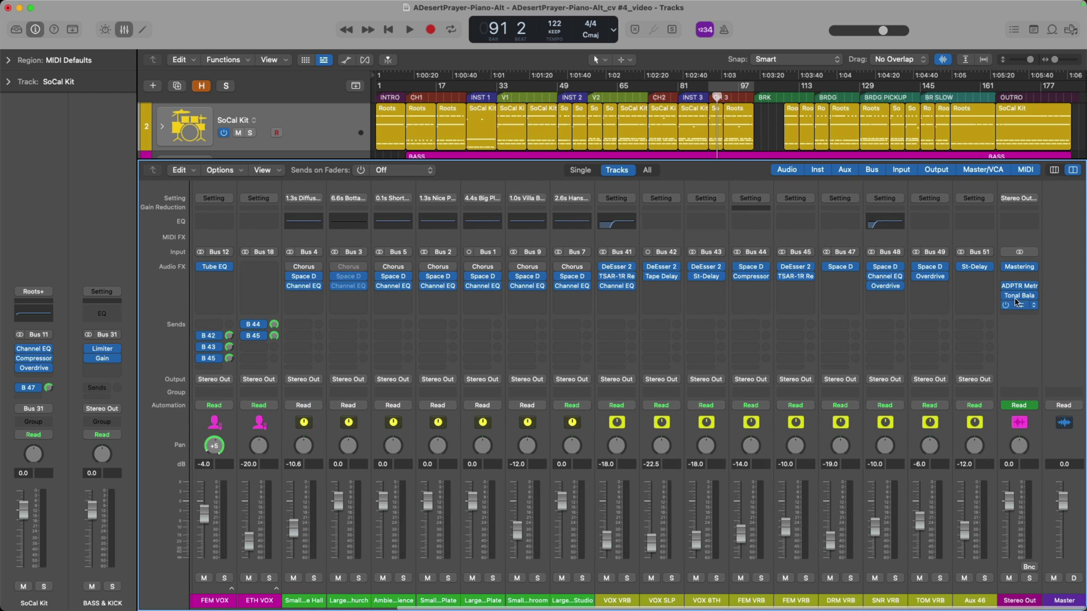
- Open the Stereo Out Mastering Assistant and move its window up and to the left
left_click(1017, 271)
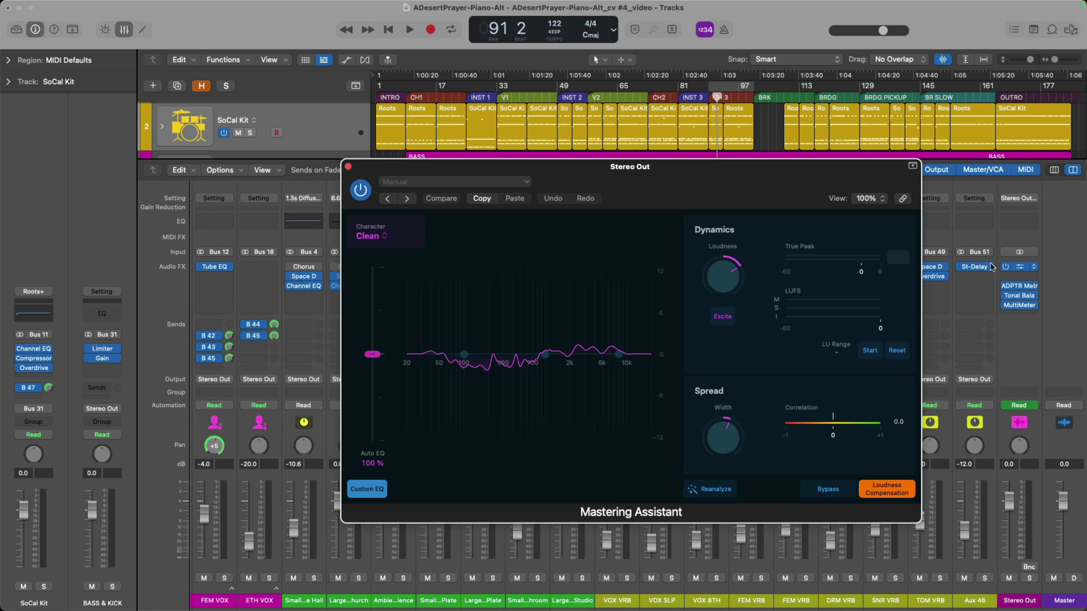
left_click_drag(801, 188, 721, 151)
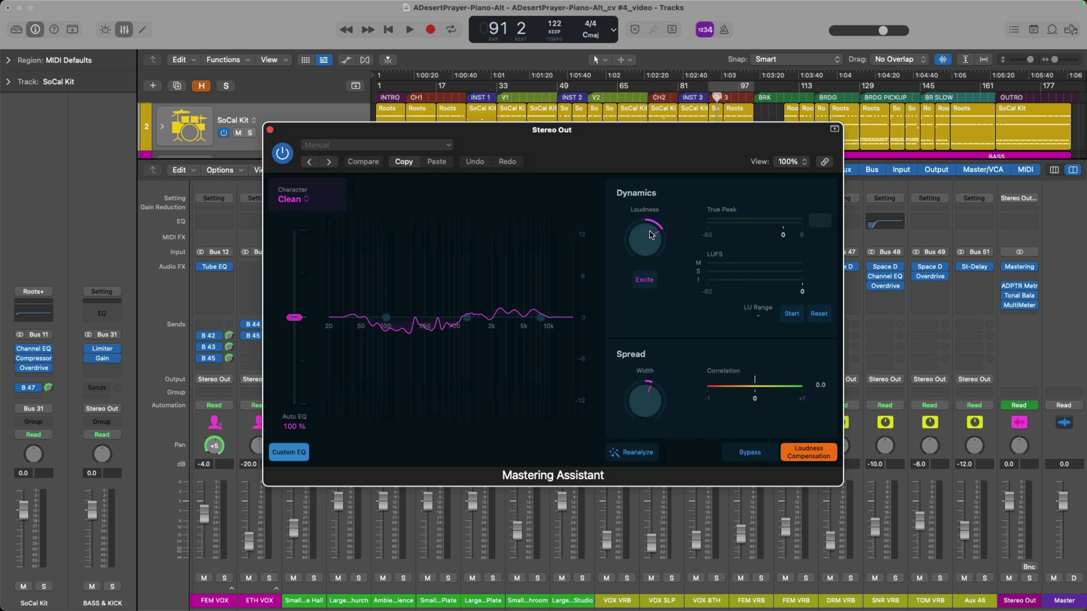
left_click_drag(702, 156, 631, 136)
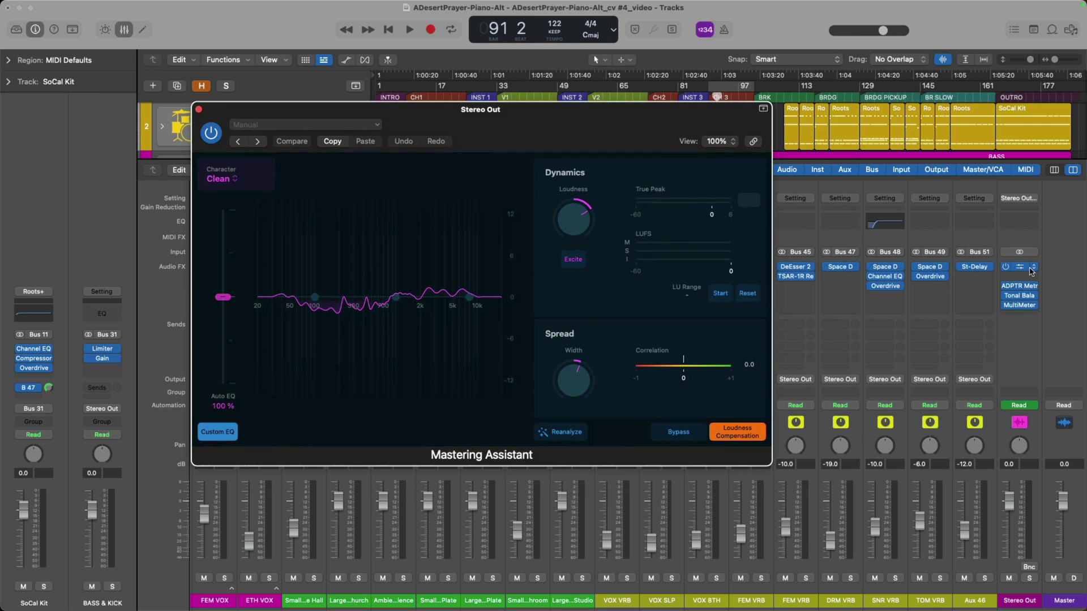
- Set the Mastering insert to No Plug-in, leaving an empty slot after MultiMeter
left_click(1031, 271)
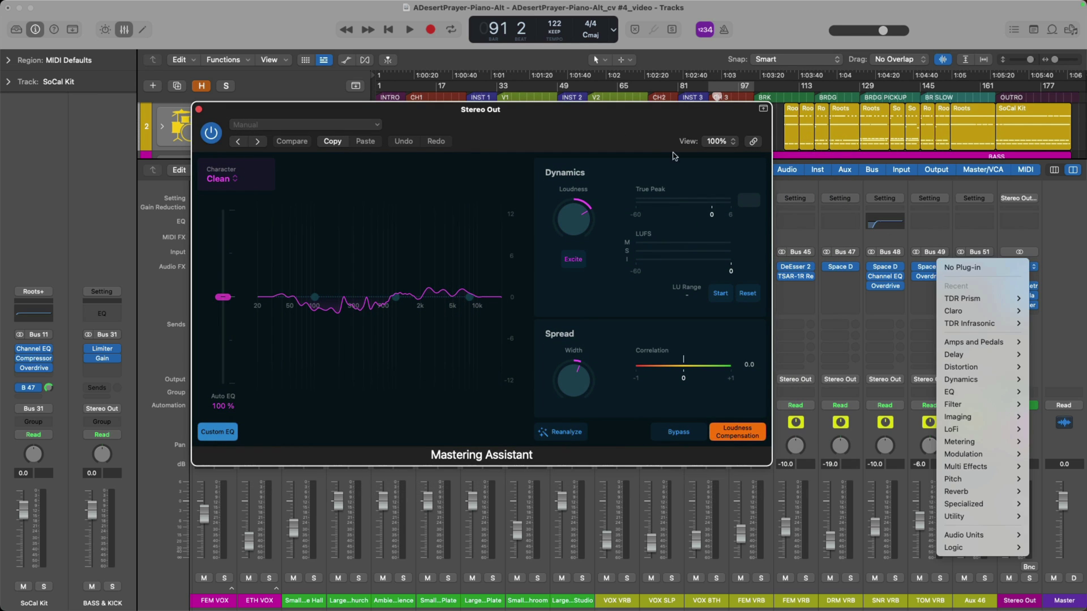
left_click(650, 144)
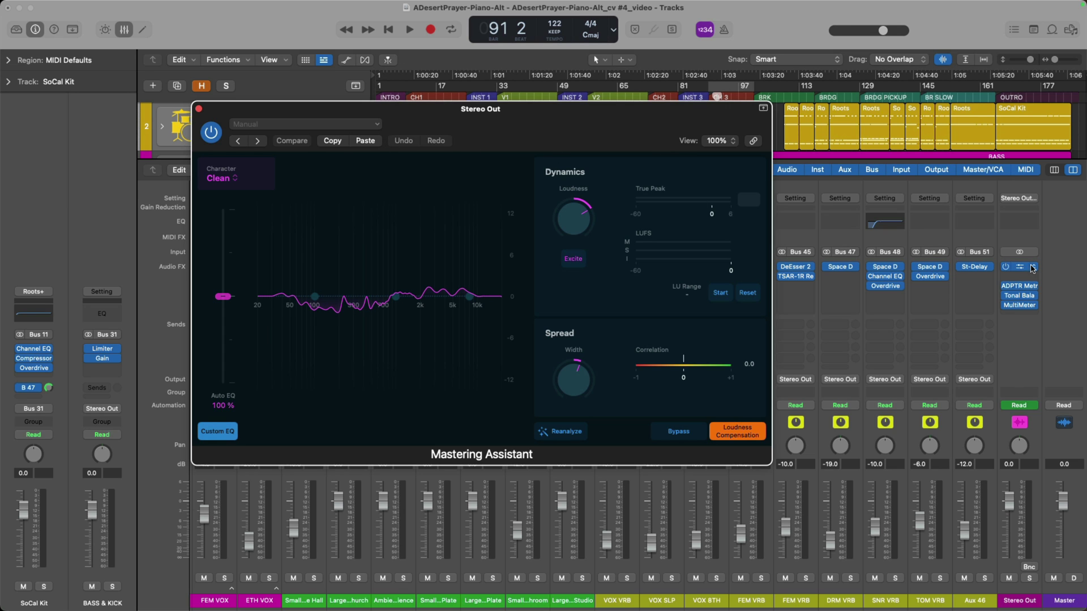
left_click(1034, 269)
left_click(1014, 271)
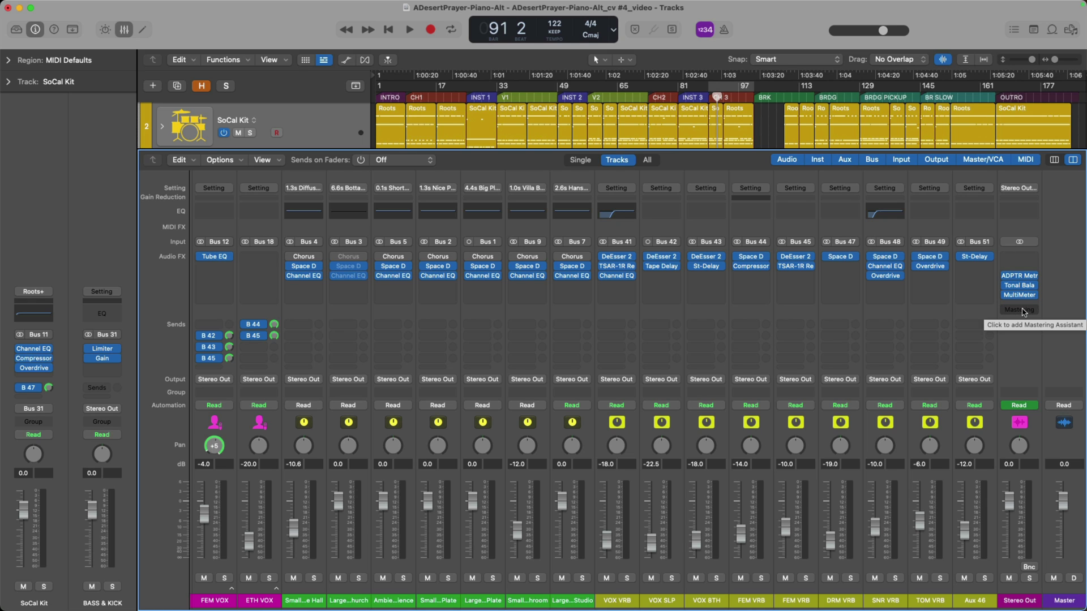
- Re-insert the Mastering Assistant and drag it to the top Audio FX slot, ahead of ADPTR Metric
left_click(1024, 310)
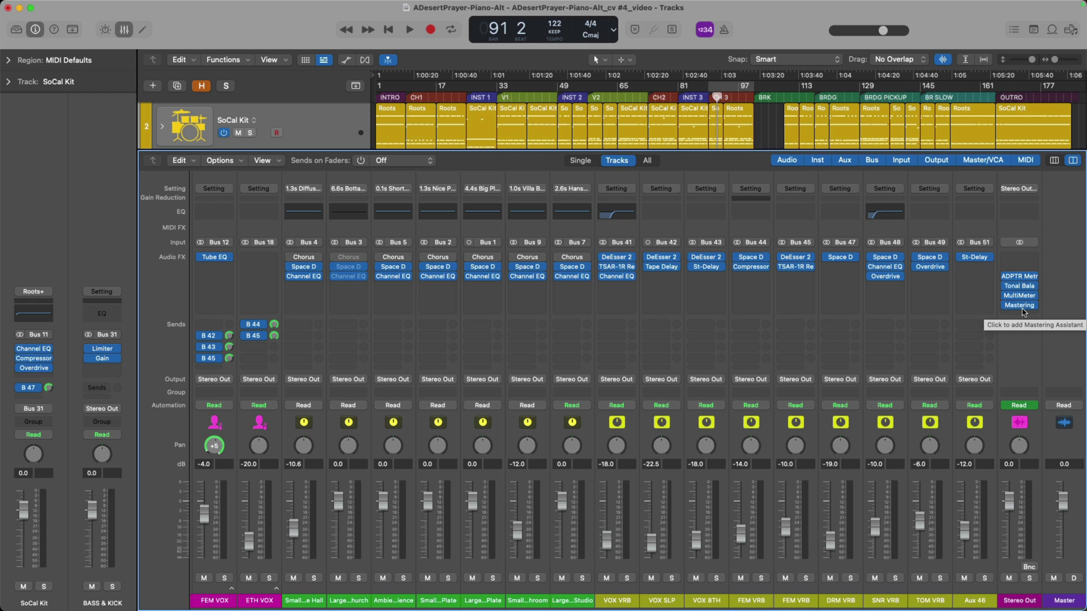
left_click_drag(1022, 310, 1029, 261)
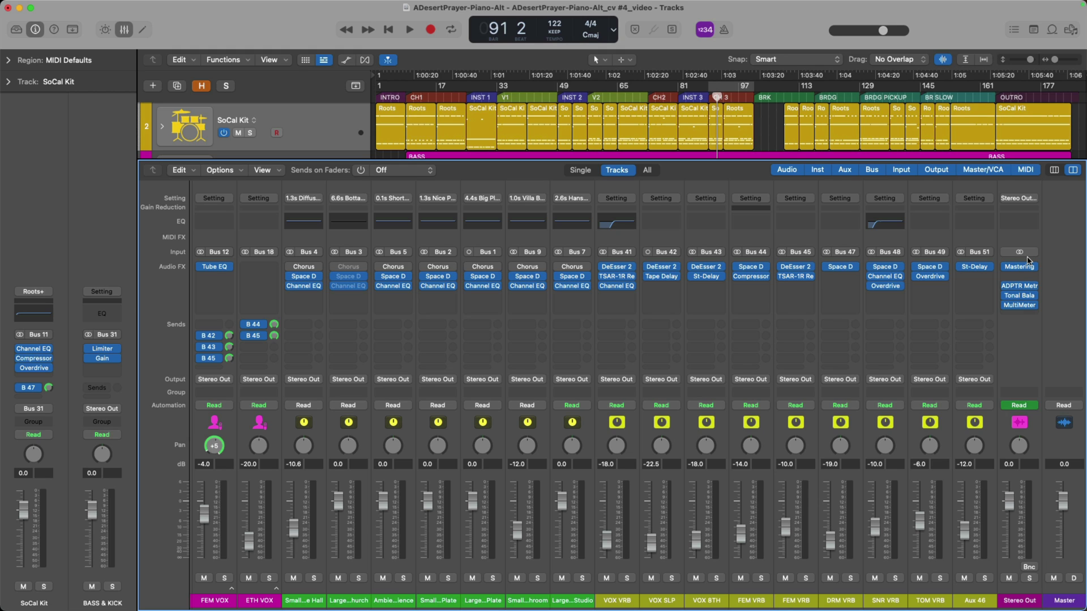
left_click_drag(1028, 263, 974, 287)
- Open the Mastering Assistant's Character menu, where Valve, Punch and Transparent need Apple silicon
left_click(1019, 268)
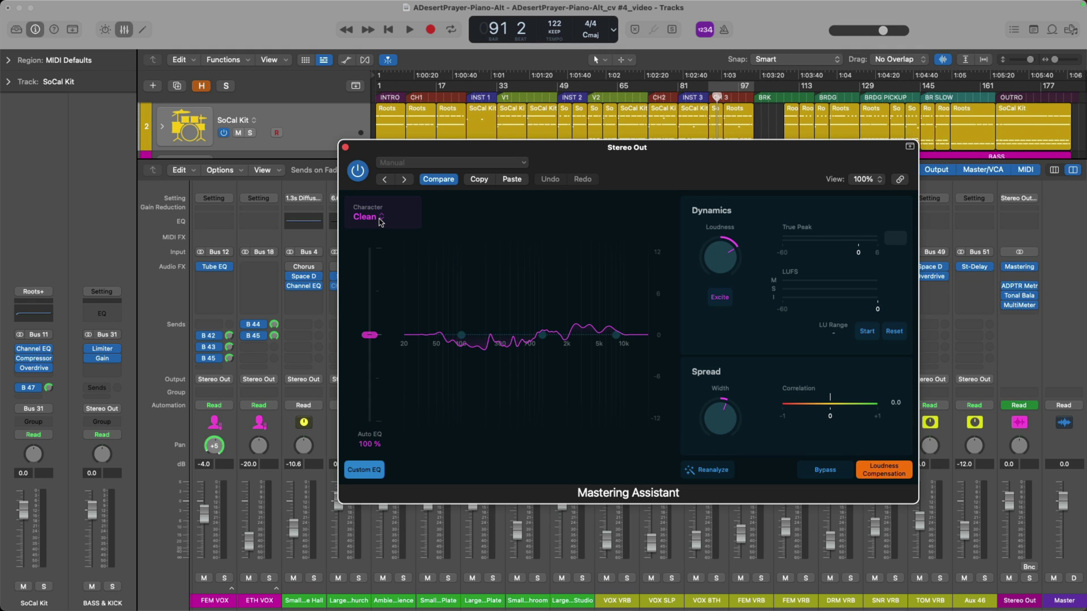
left_click(381, 221)
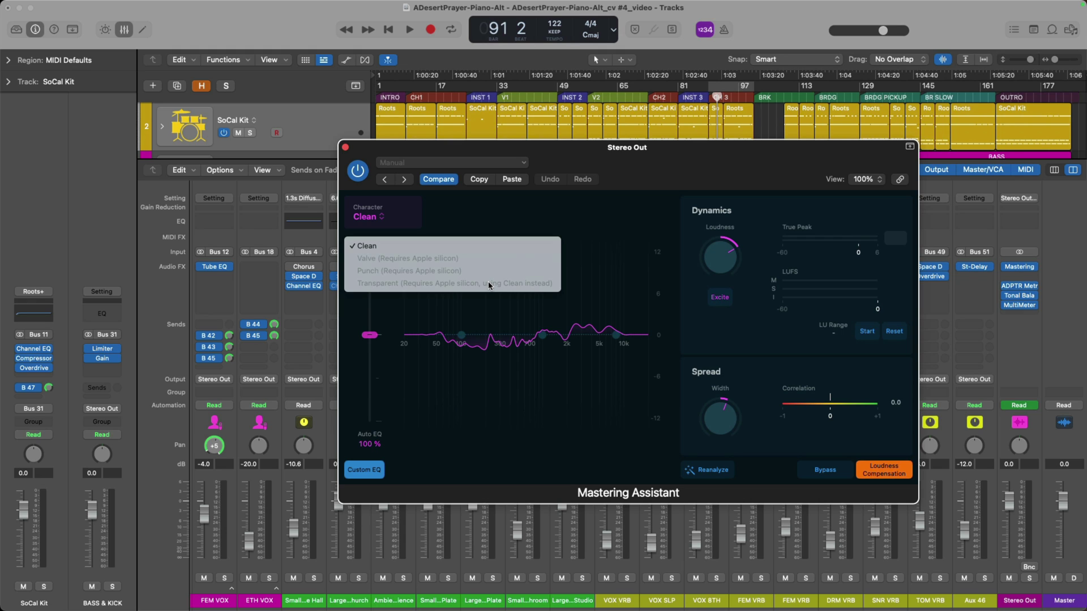
- Leave the Character at Clean and quit Logic Pro with Command-Q
left_click(474, 247)
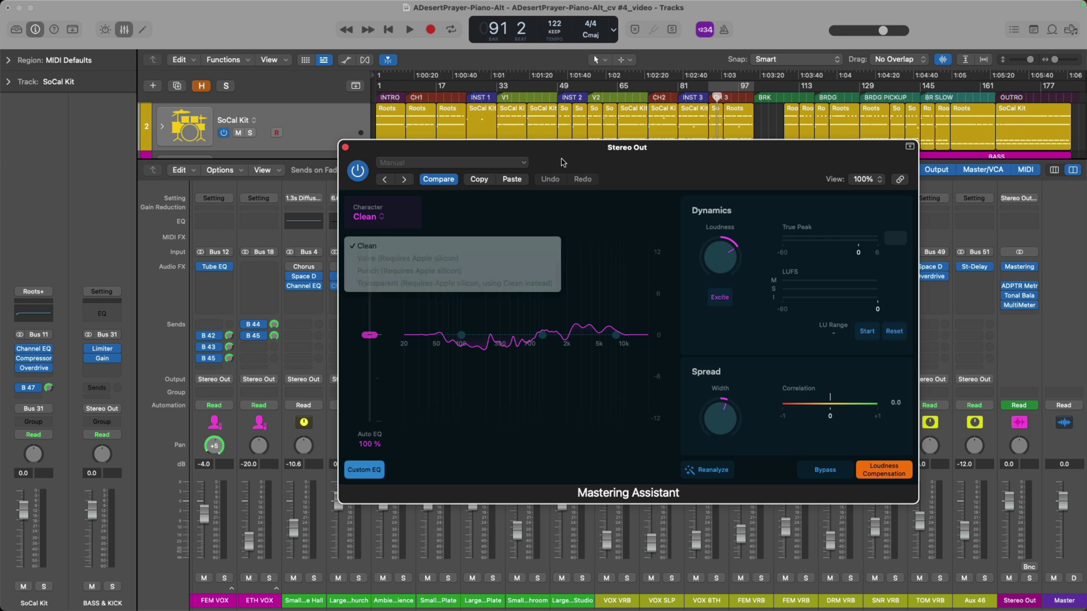
key("super+q")
- Discard the project changes and open a Finder window on Applications
left_click(547, 251)
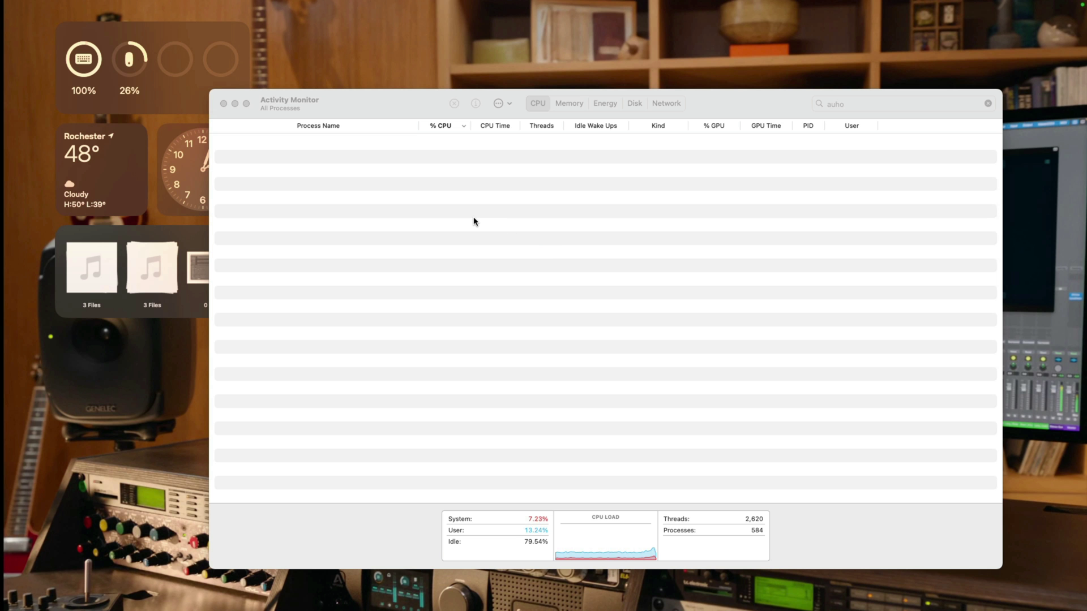
mouse_move(366, 601)
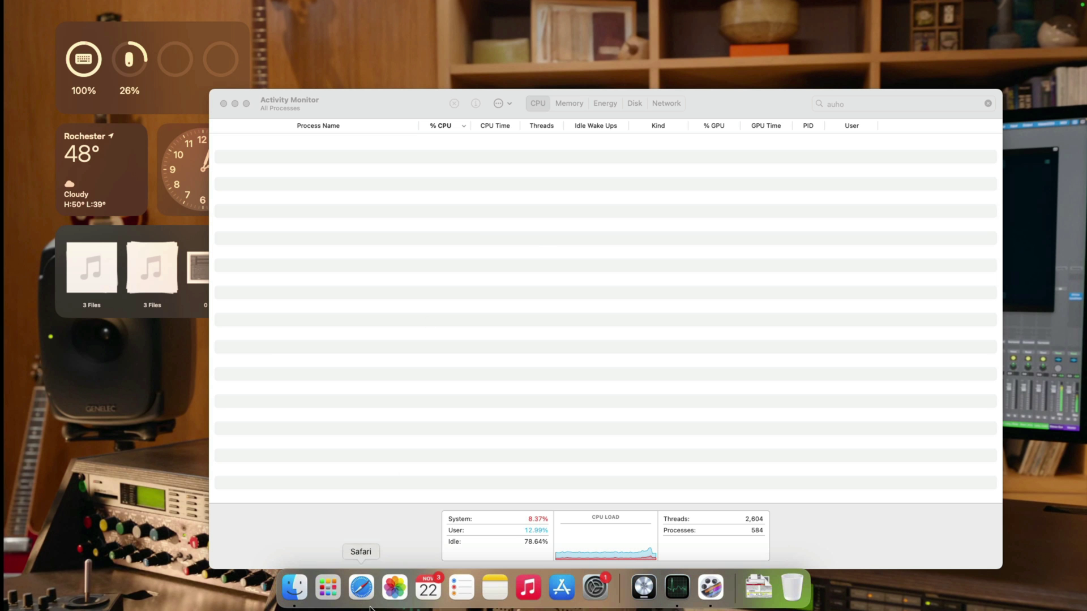
left_click(291, 587)
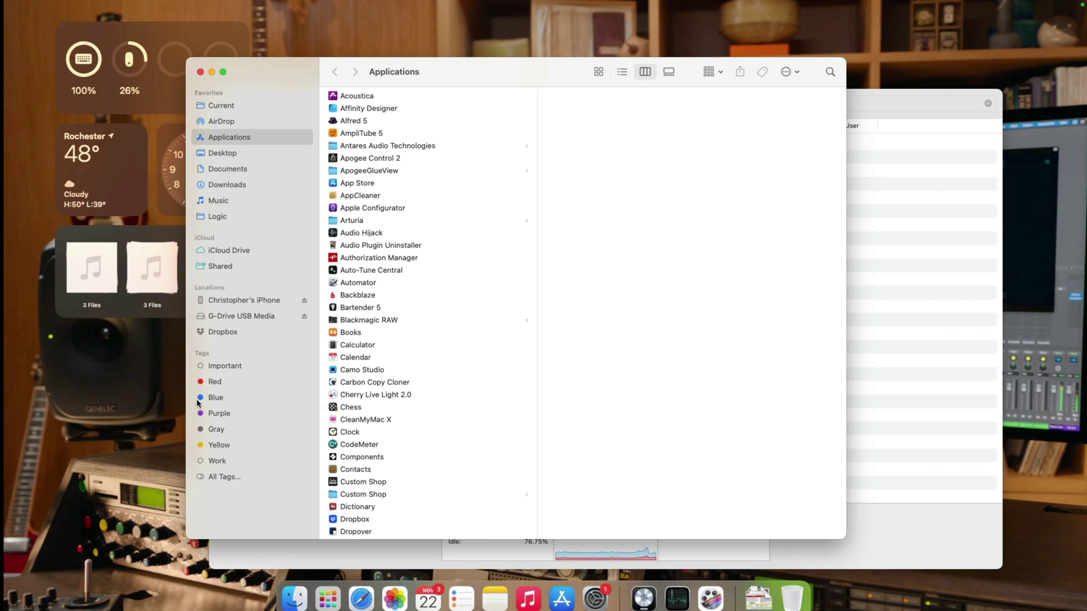
- Replace it with a new Finder window and select Logic Pro to preview its details (10.8, 1.97 GB)
mouse_move(50, 2)
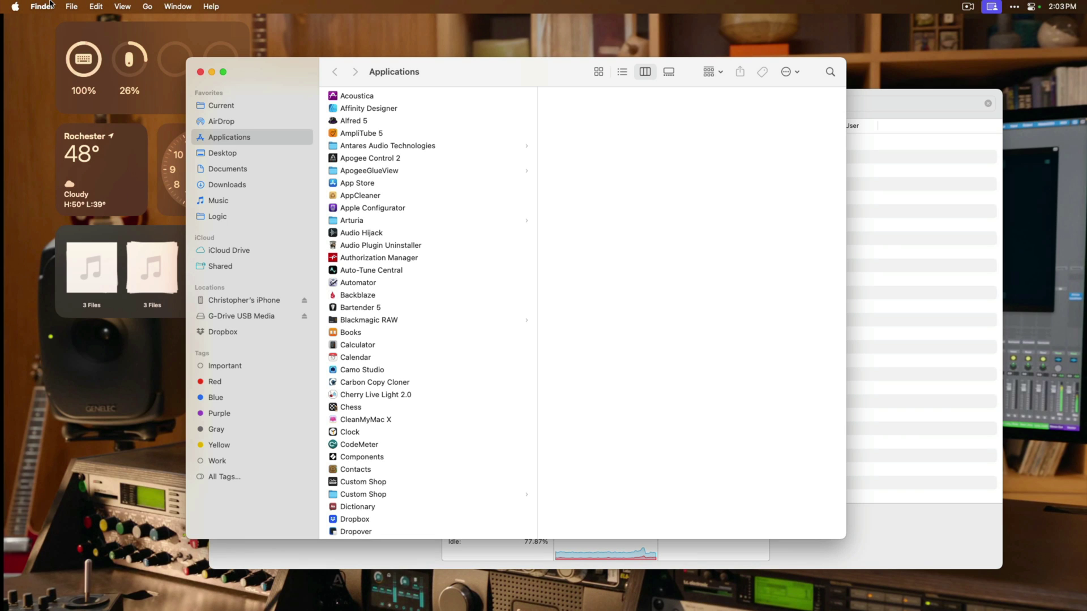
left_click(69, 5)
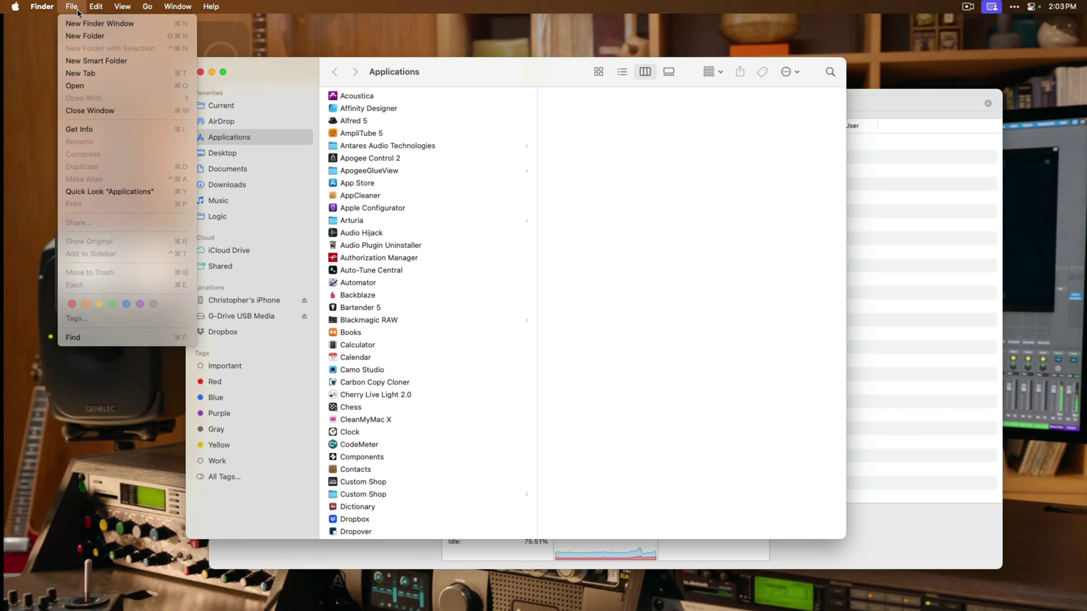
left_click(96, 26)
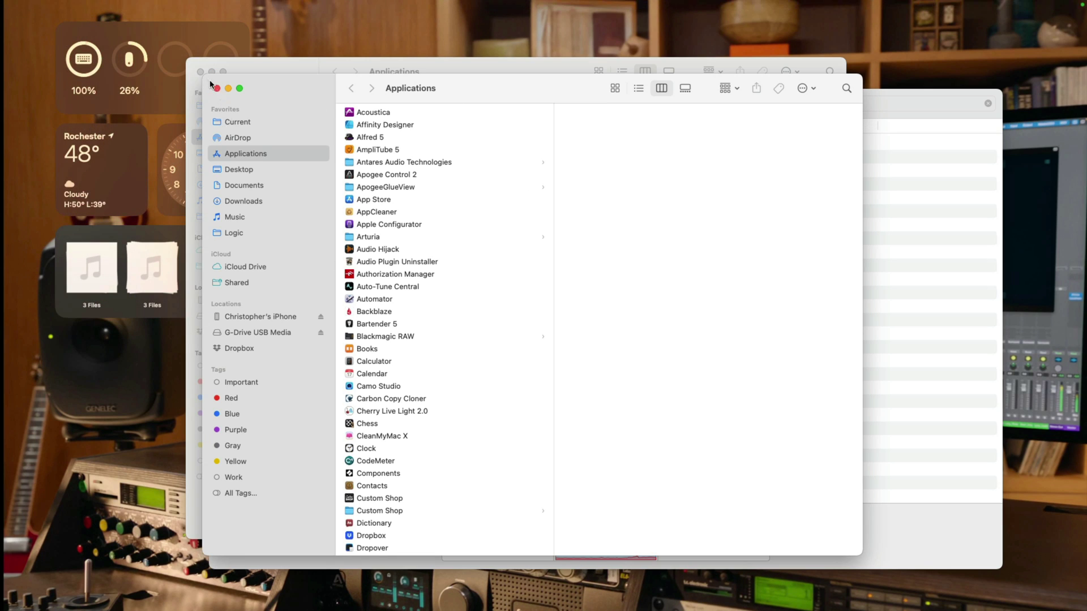
left_click(200, 70)
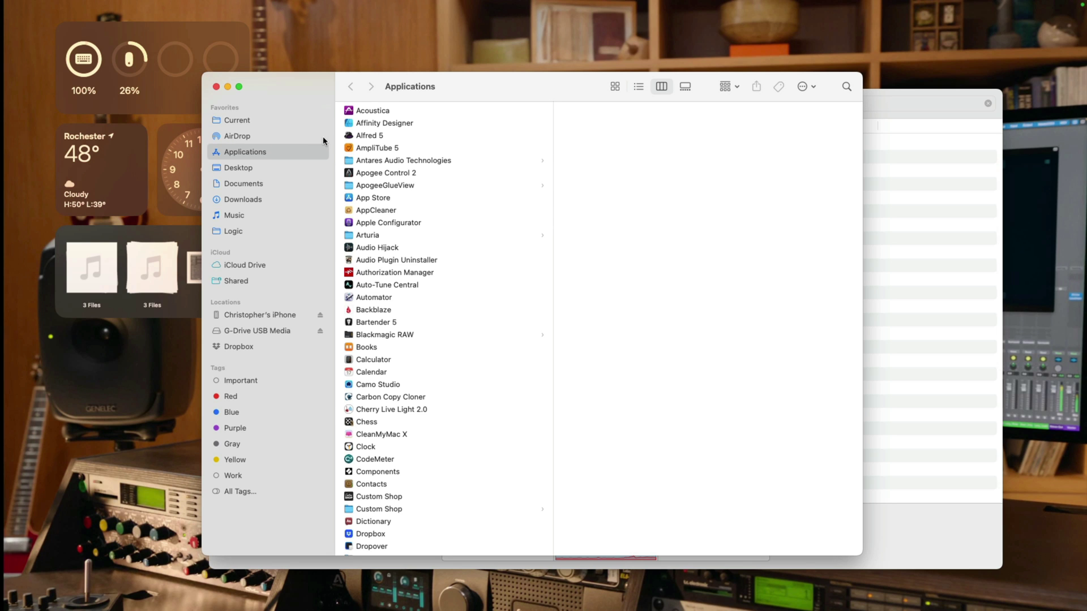
scroll(470, 243, "down", 10)
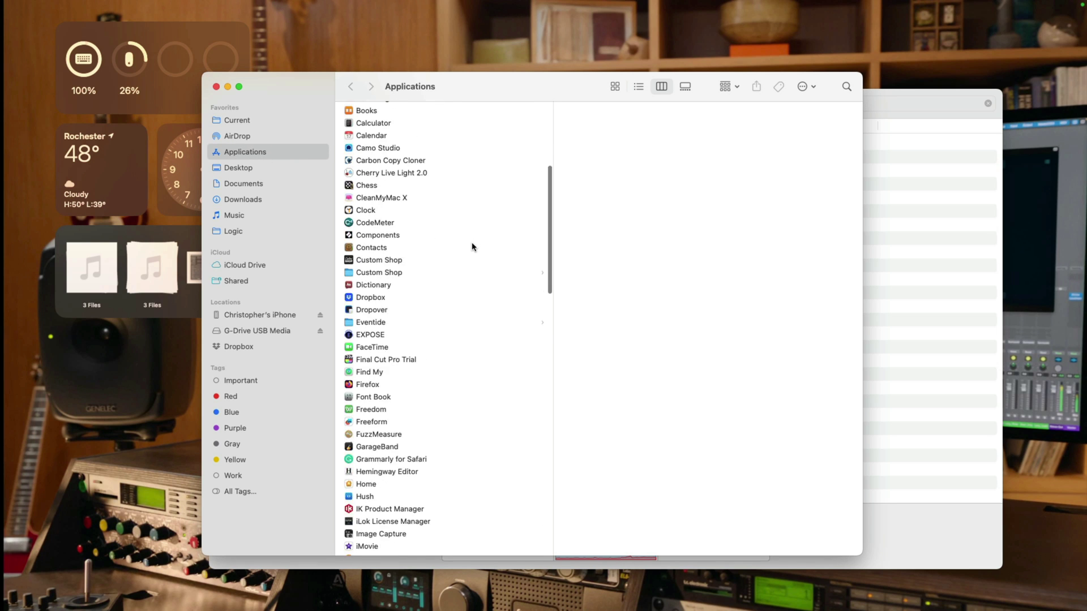
left_click(398, 392)
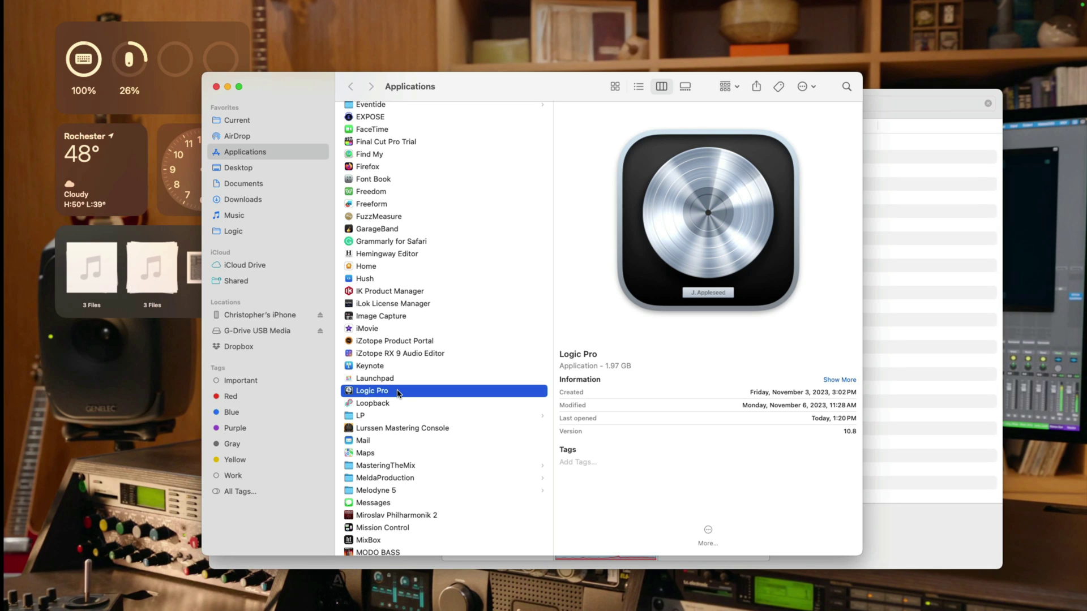
- Uncheck Open using Rosetta in Logic Pro's Get Info window, then close it
right_click(398, 394)
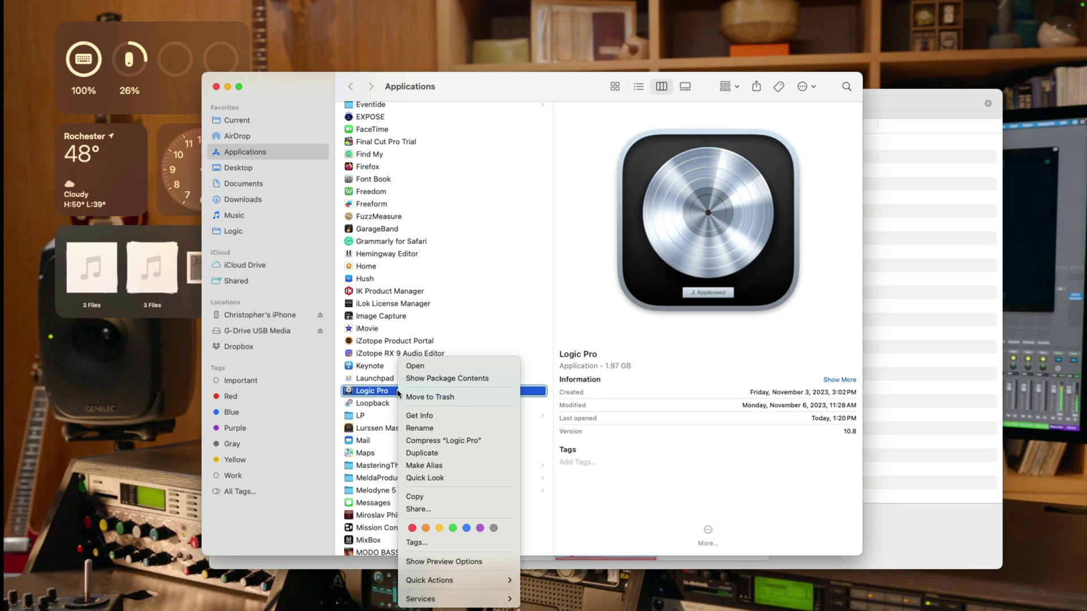
left_click(443, 417)
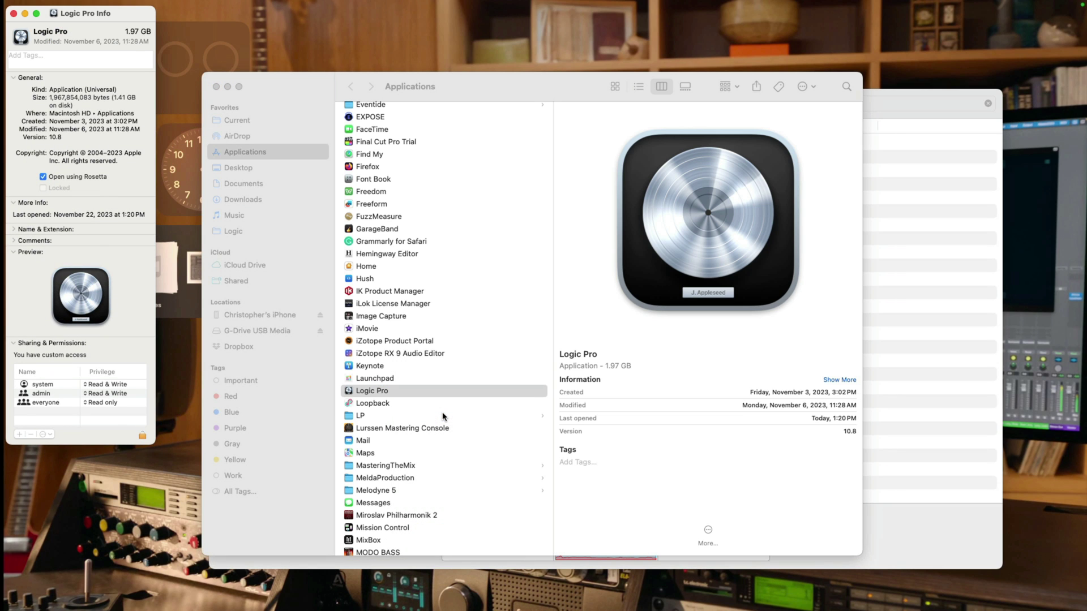
key("super+w")
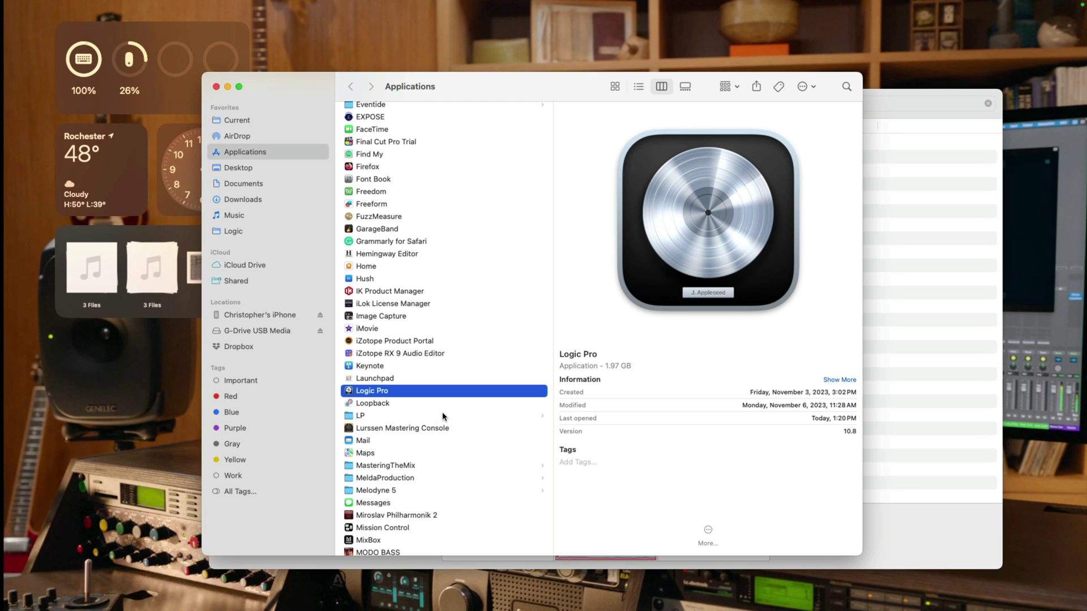
key("super+i")
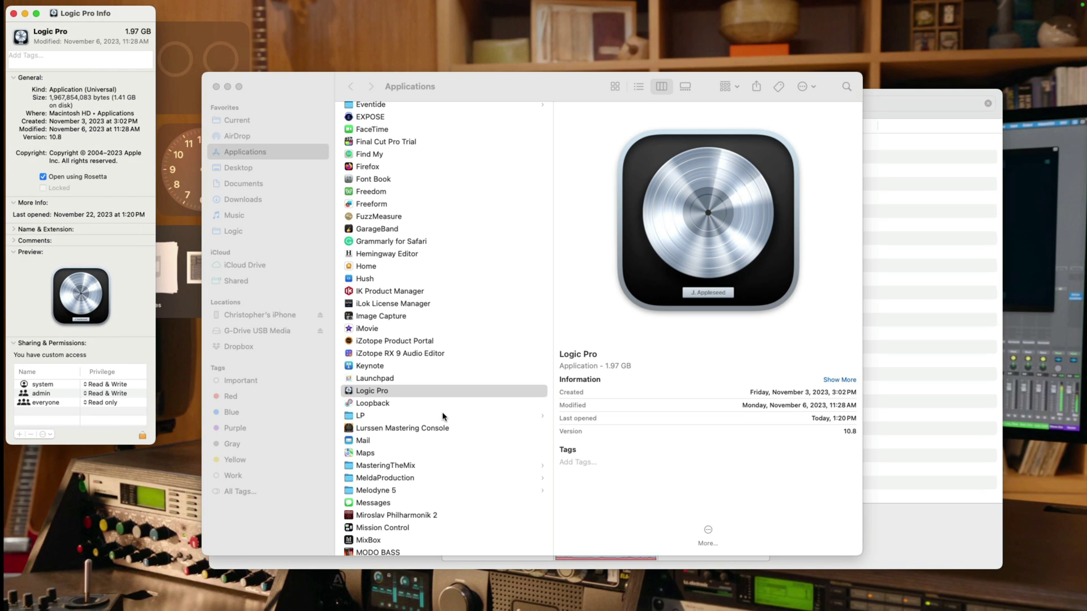
scroll(443, 417, "up", 1)
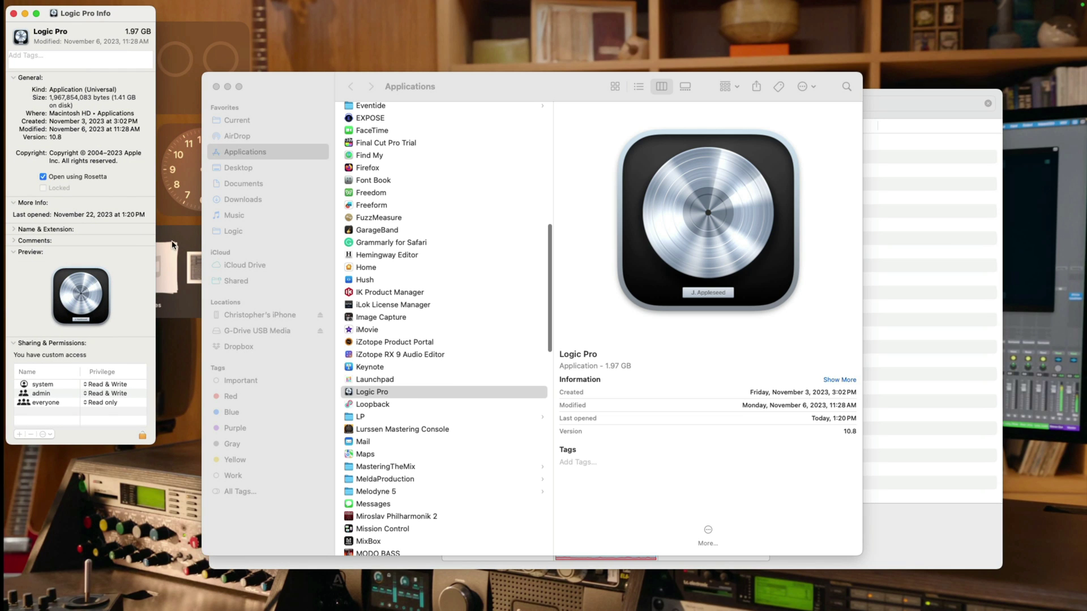
left_click(103, 178)
key("super+w")
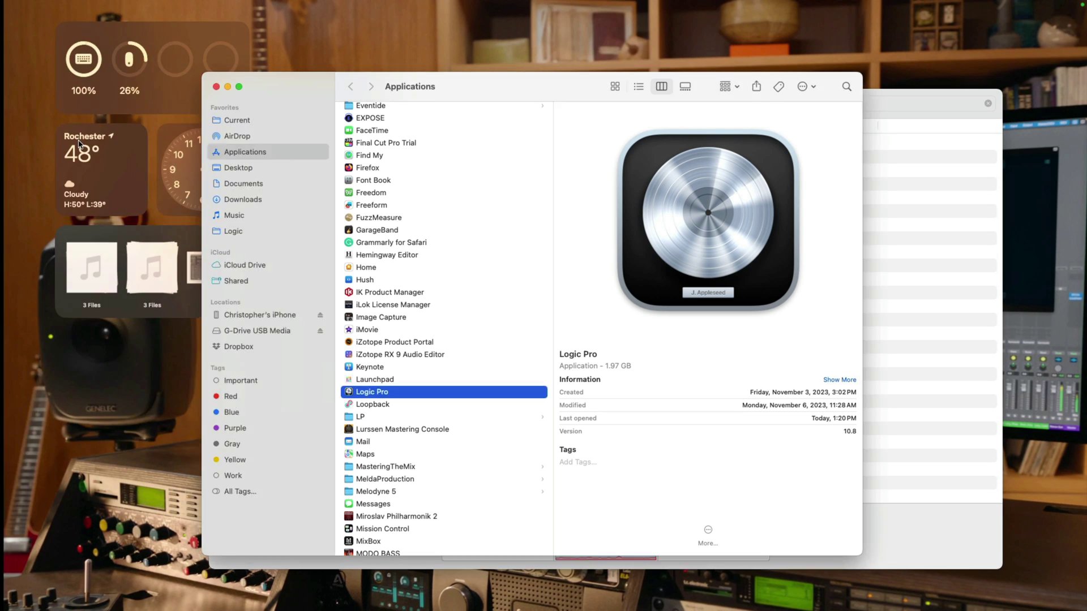
- Relaunch Logic Pro natively and open Stereo Out's Mastering Assistant, now offering Transparent
double_click(365, 392)
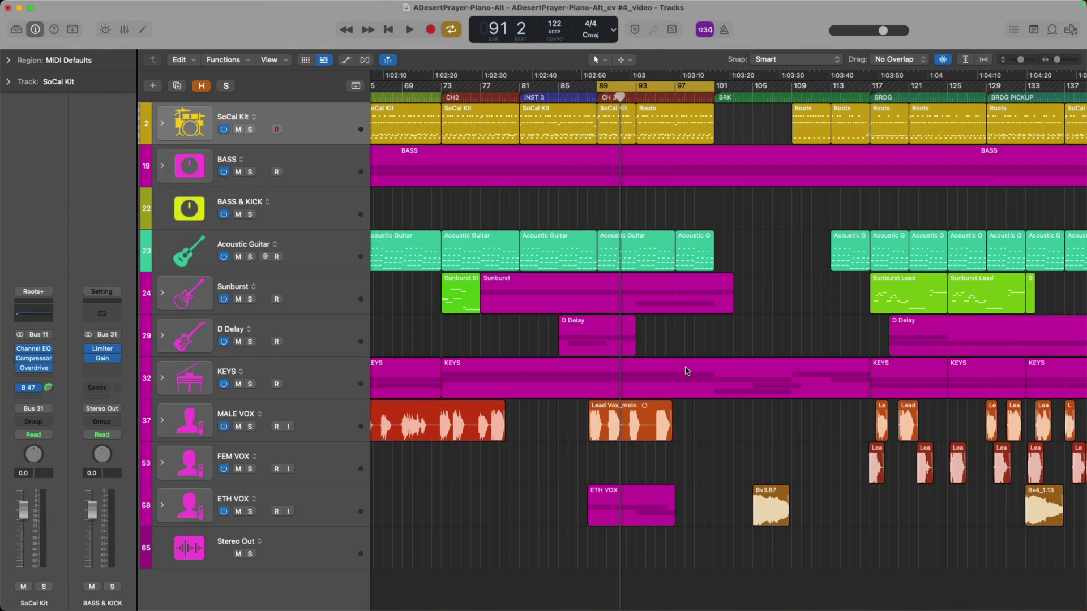
key("x")
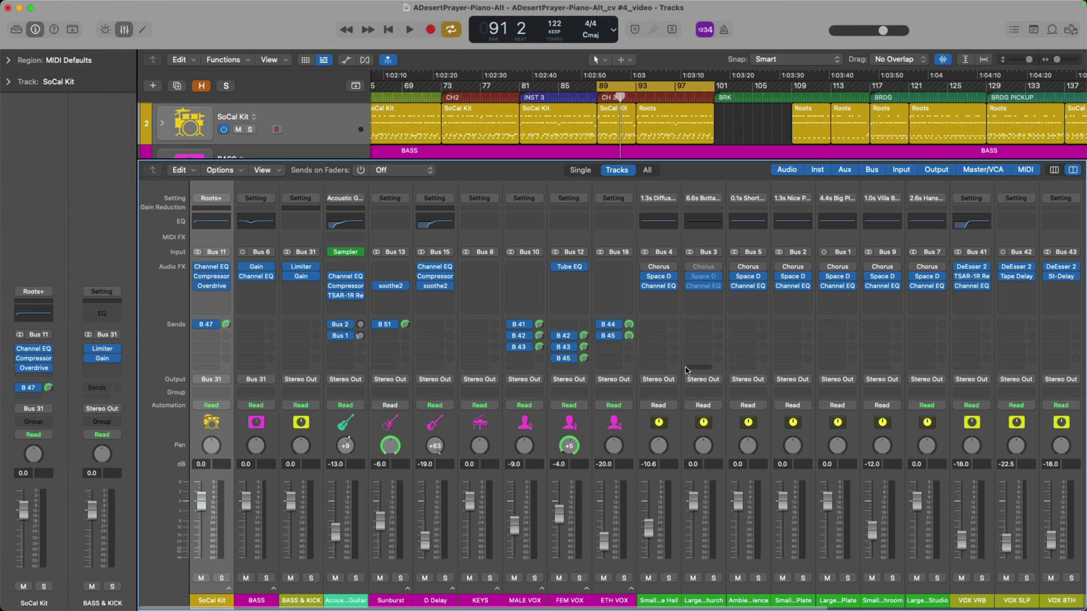
scroll(686, 370, "right", 10)
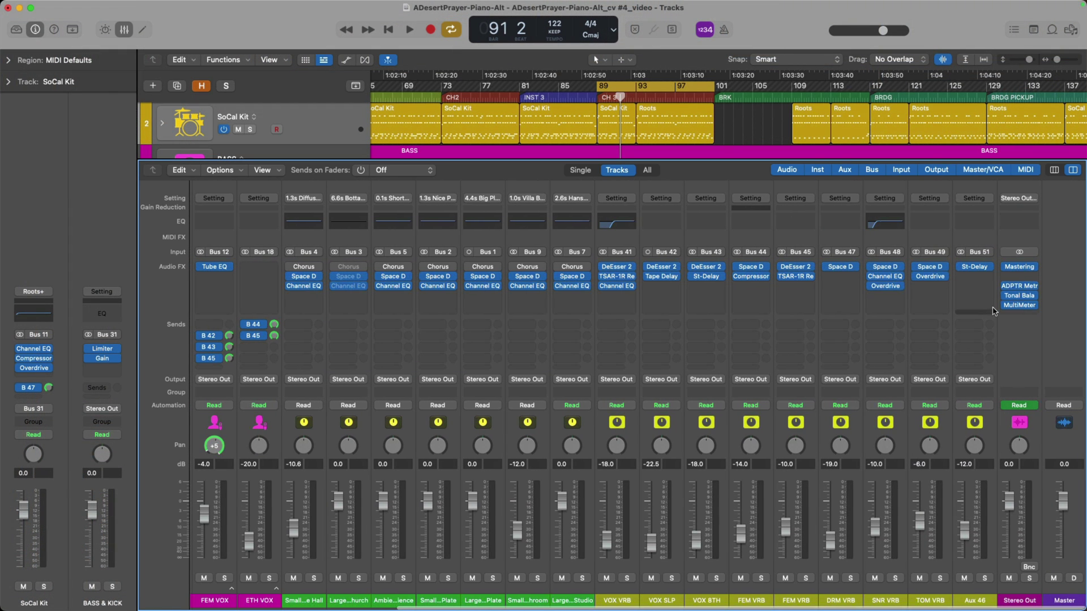
left_click(1019, 267)
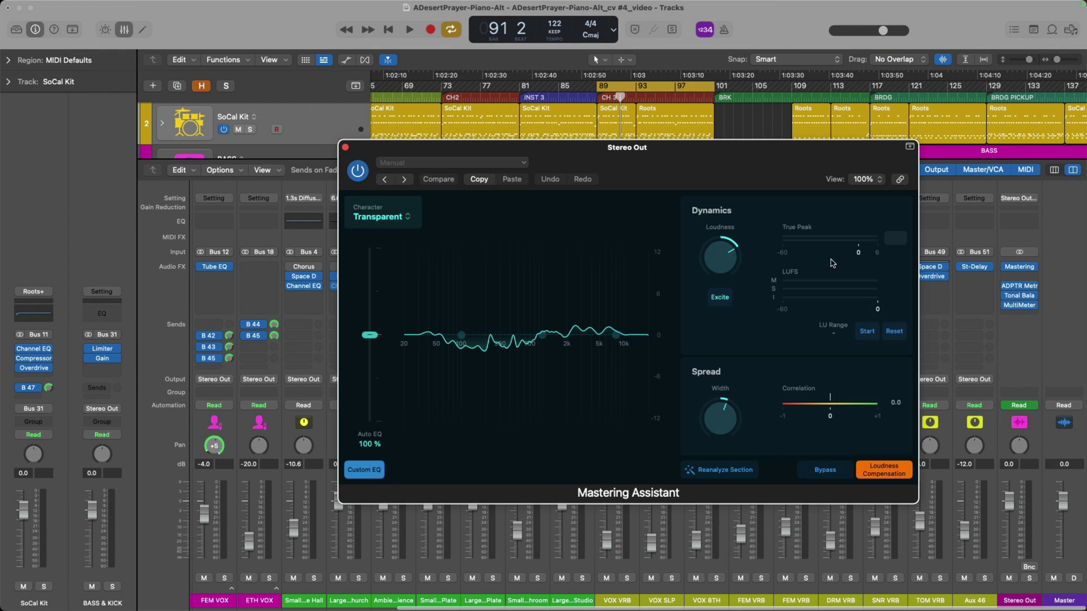
- Cycle the Mastering Assistant Character through Clean, Valve and Punch, then set it back to Transparent
left_click(408, 220)
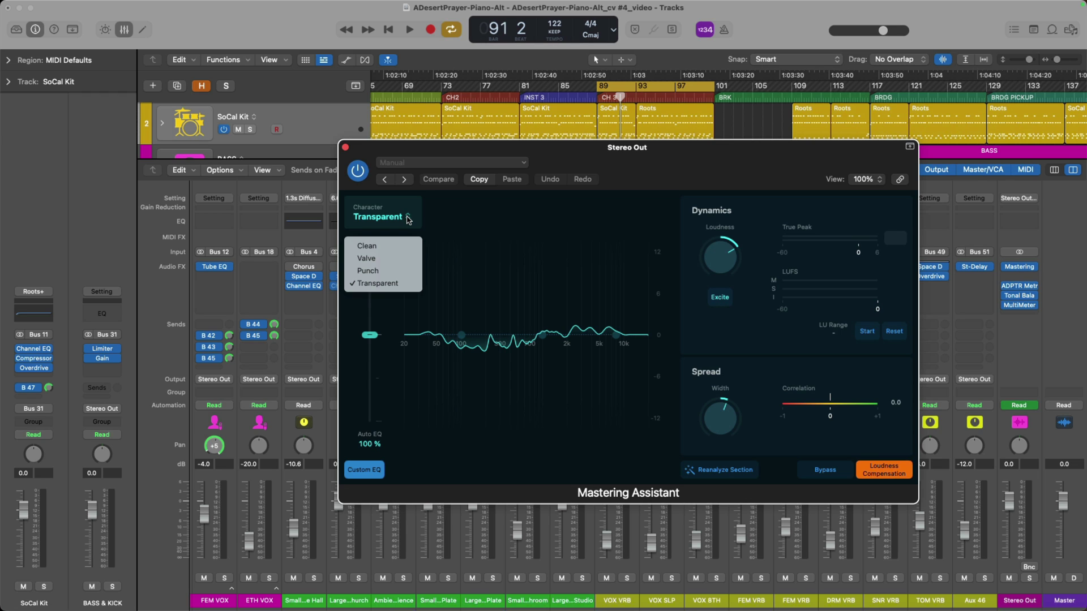
left_click(404, 249)
left_click(379, 218)
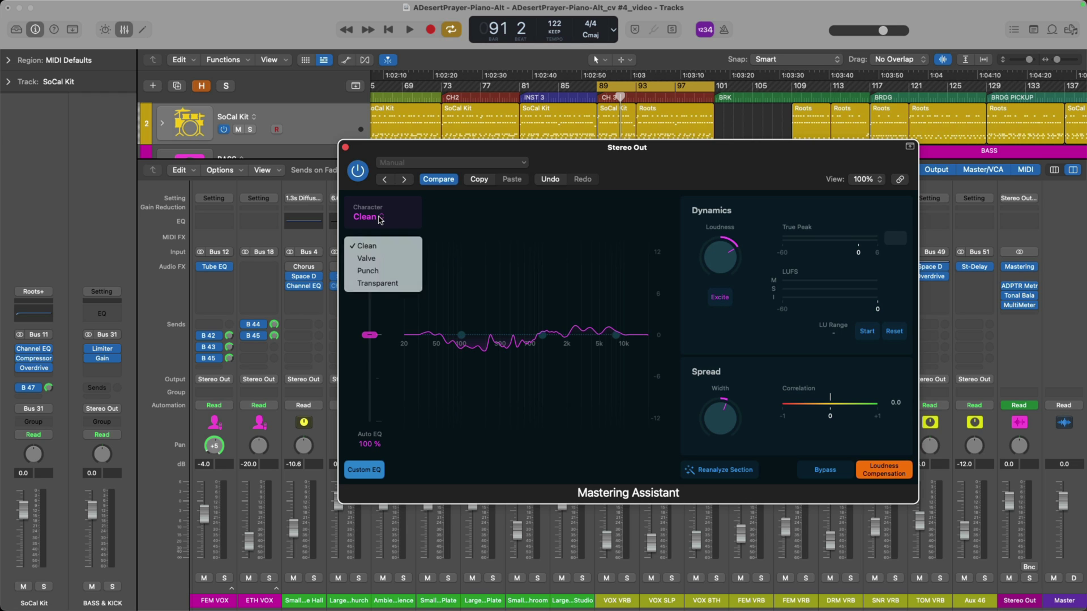
left_click(381, 259)
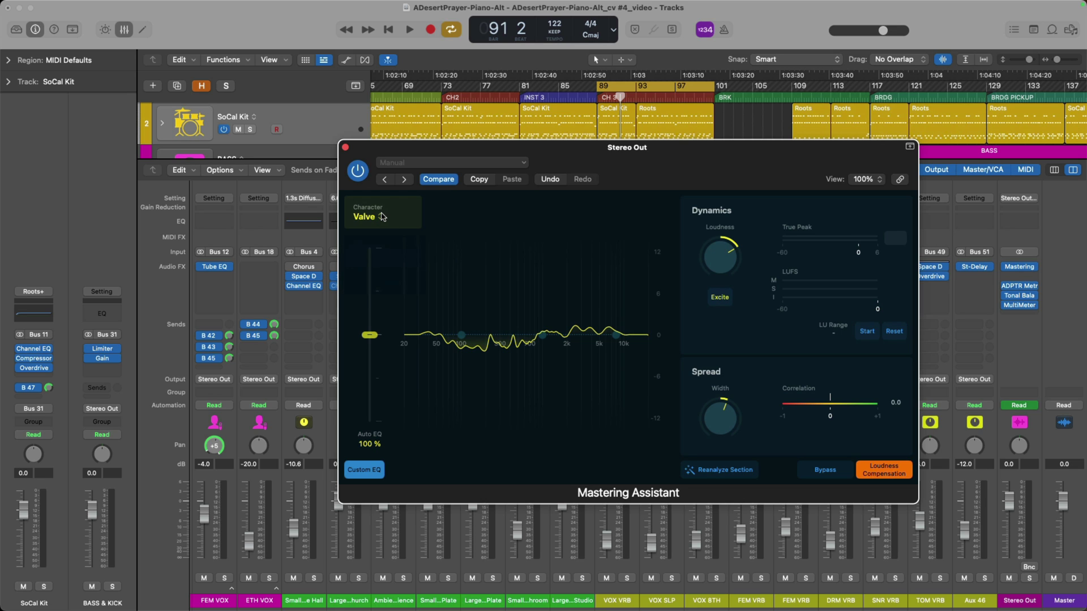
left_click(382, 216)
left_click(379, 273)
left_click(383, 218)
left_click(385, 285)
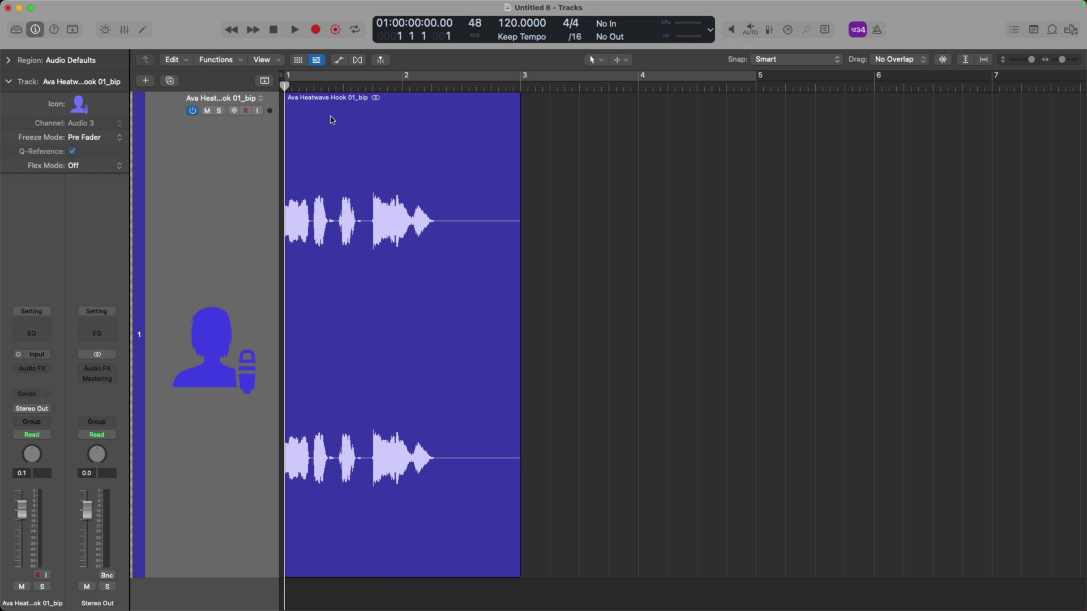
- Insert Audio Units > Celemony > Melodyne (ARA) Mono in the vocal track's Audio FX slot
left_click(48, 374)
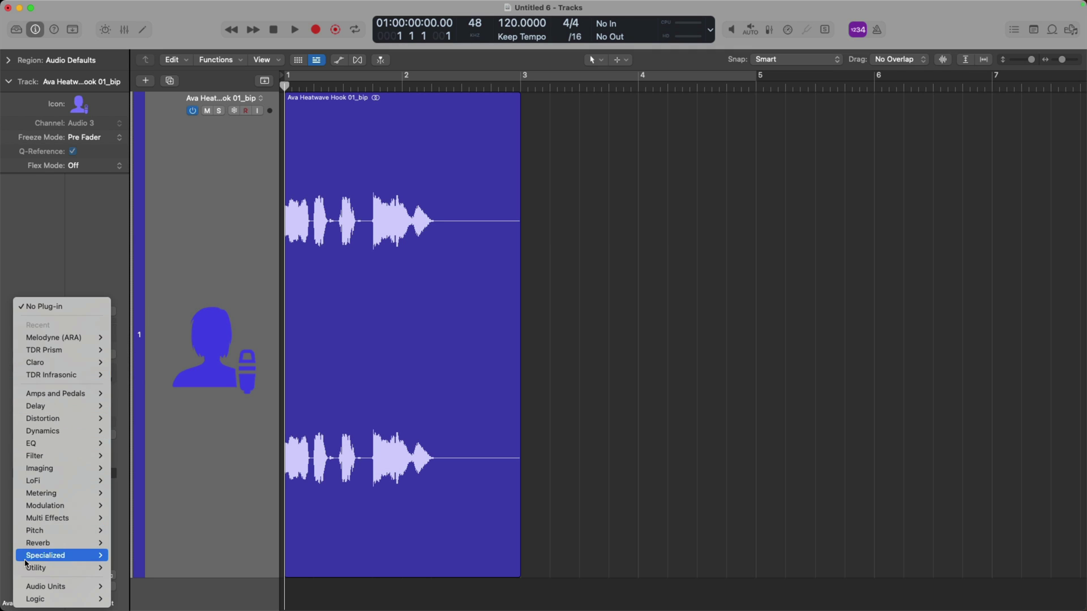
mouse_move(48, 587)
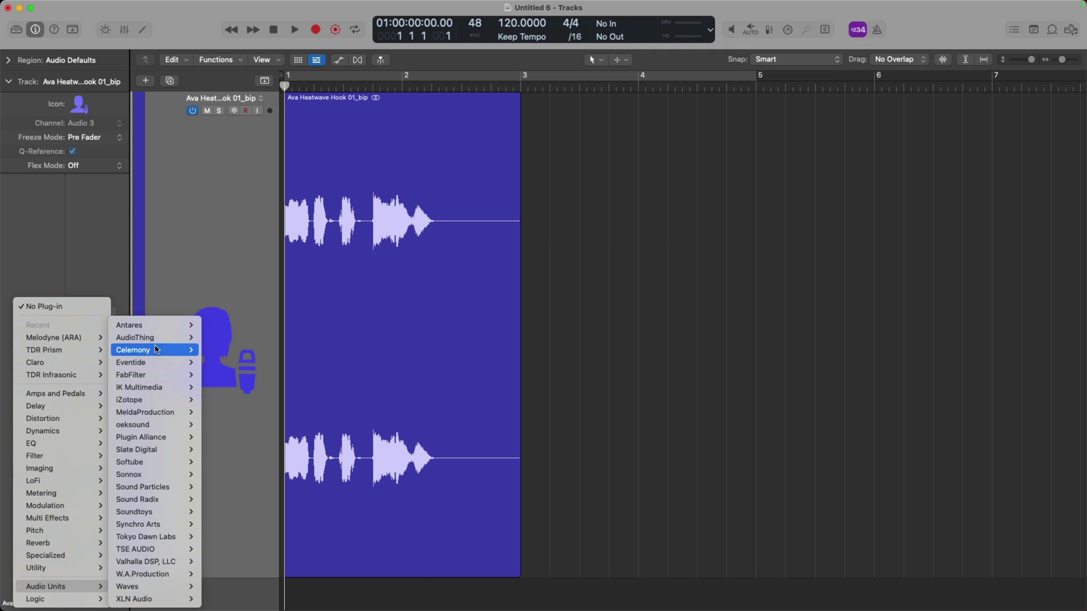
mouse_move(158, 350)
mouse_move(275, 362)
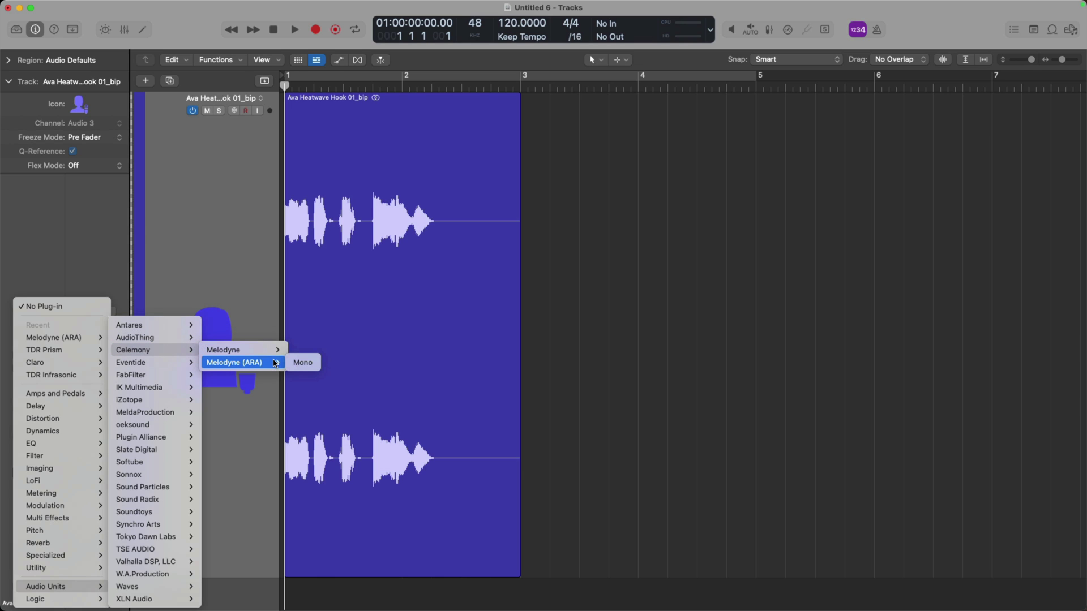
left_click(275, 363)
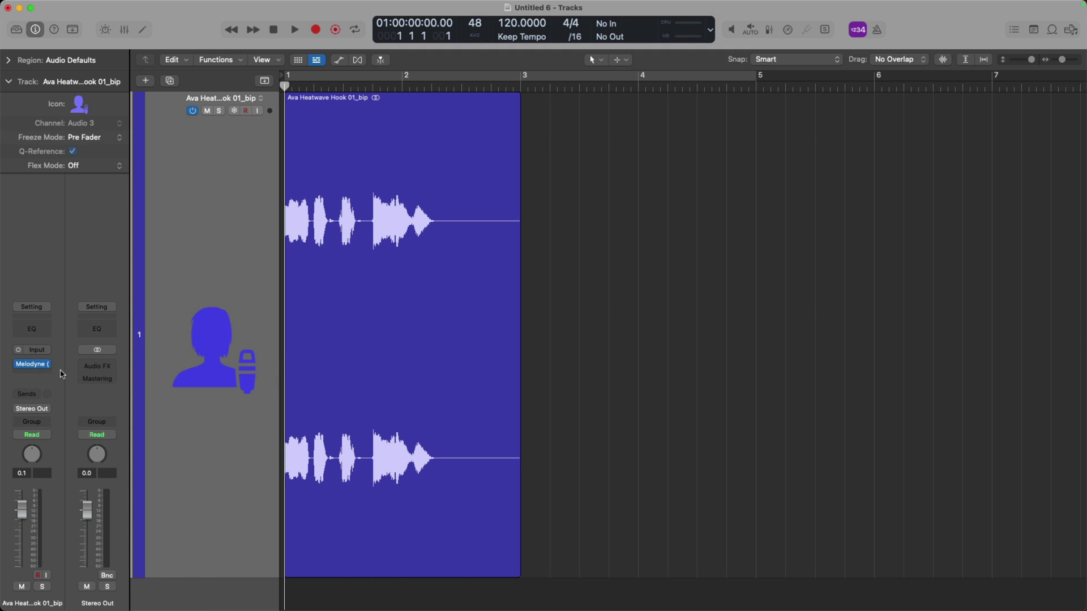
mouse_move(42, 368)
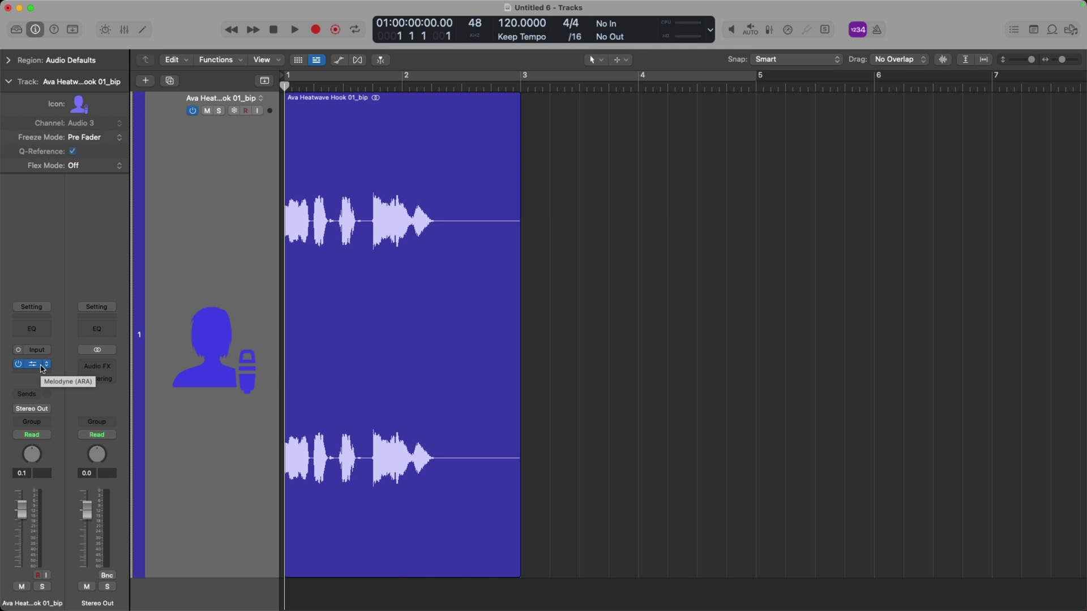
- Open the Melodyne window, arm Transfer, and shift the editor right to reveal the vocal region
left_click(37, 367)
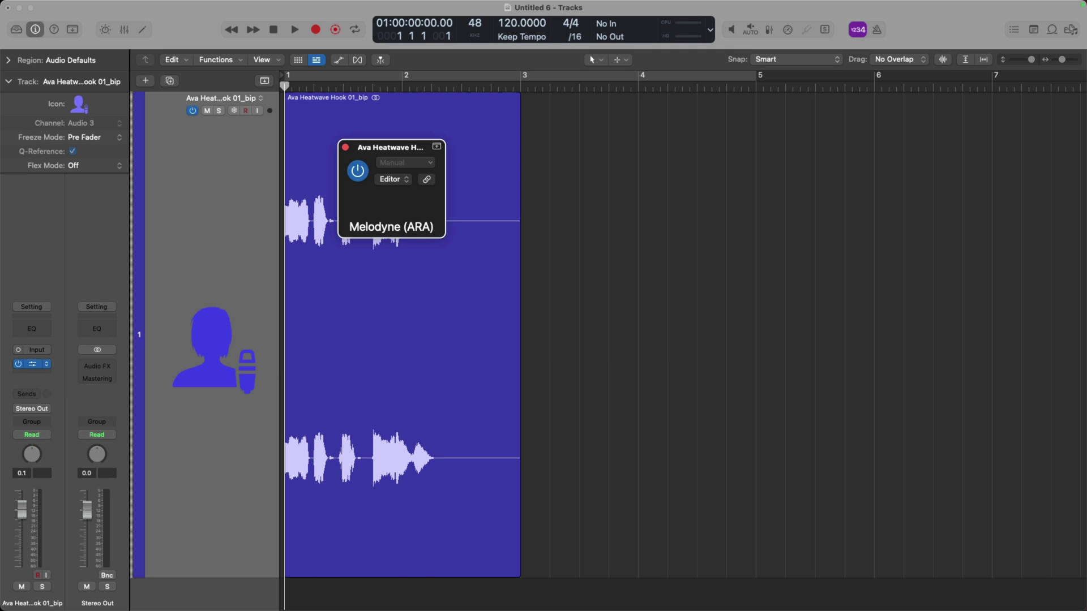
left_click_drag(592, 174, 586, 135)
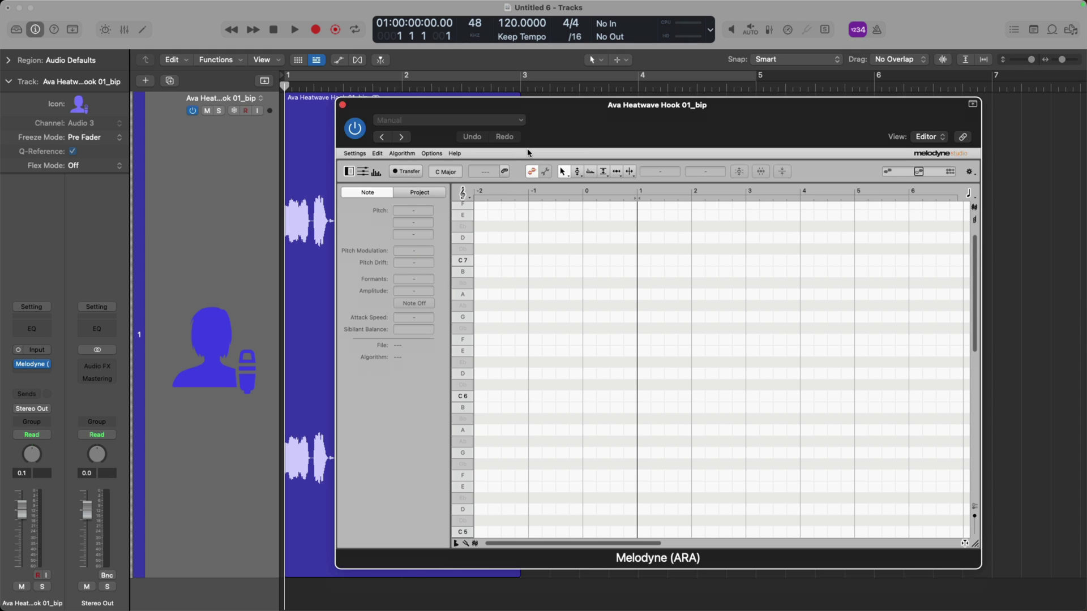
left_click_drag(566, 132, 613, 137)
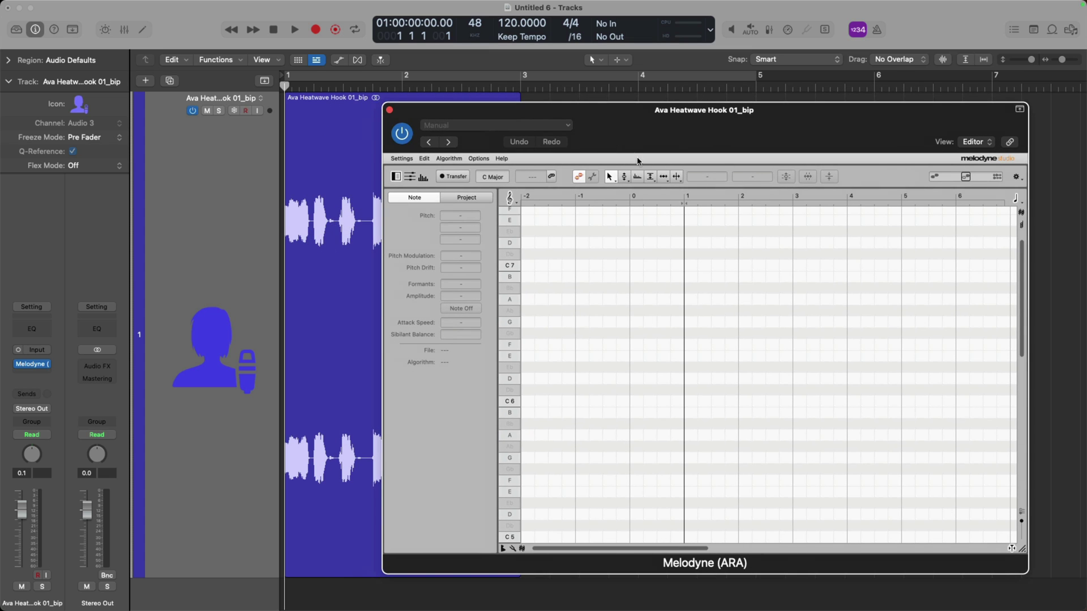
left_click(453, 177)
left_click_drag(610, 136, 750, 133)
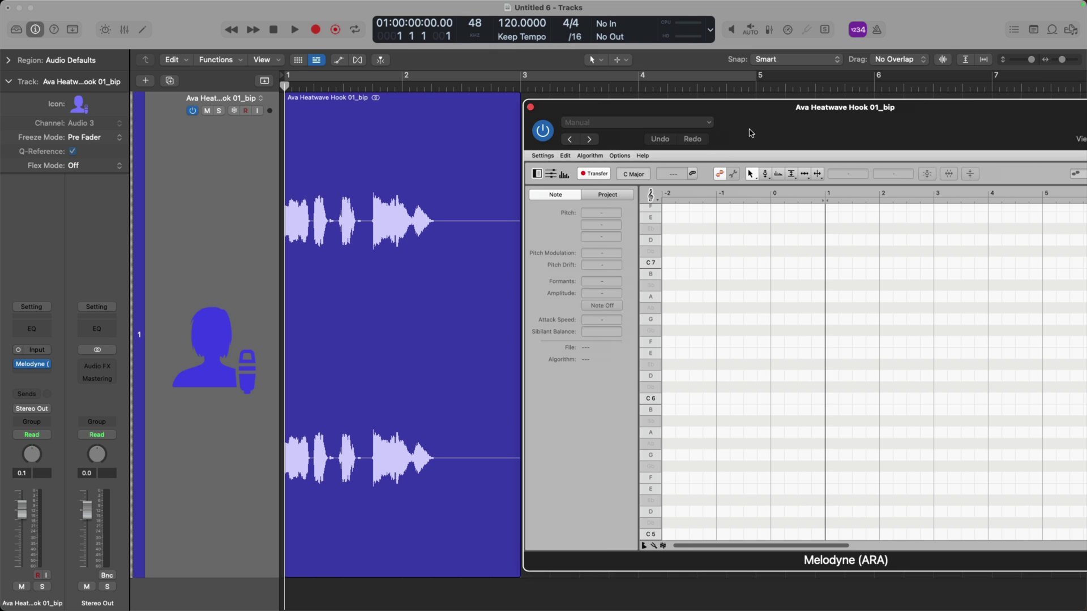
- Play the vocal through once so Melodyne transfers its notes, then stop and reposition the editor
key("space")
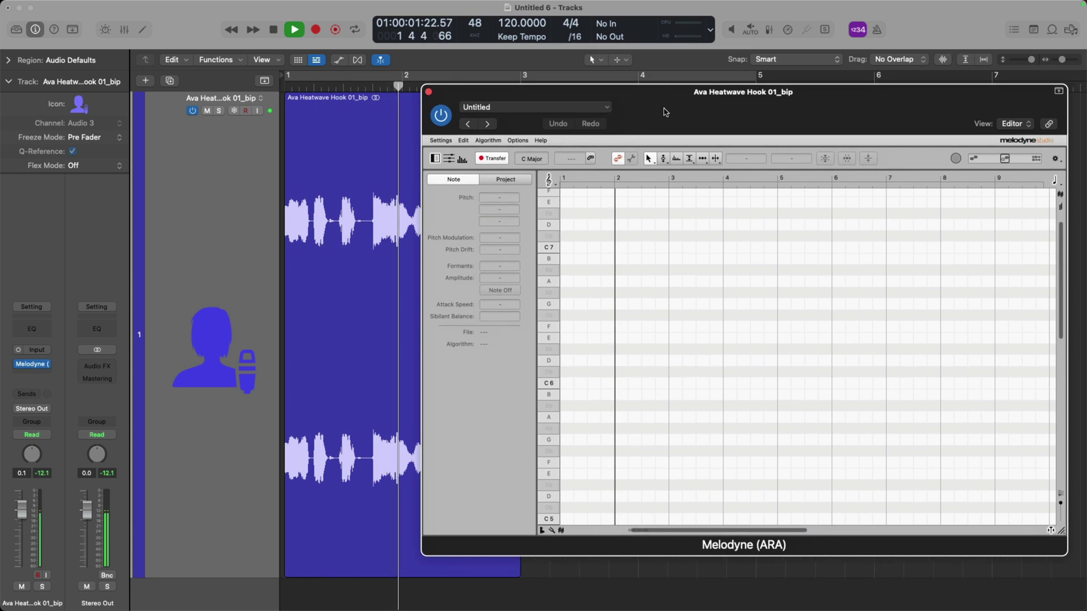
left_click_drag(664, 111, 657, 110)
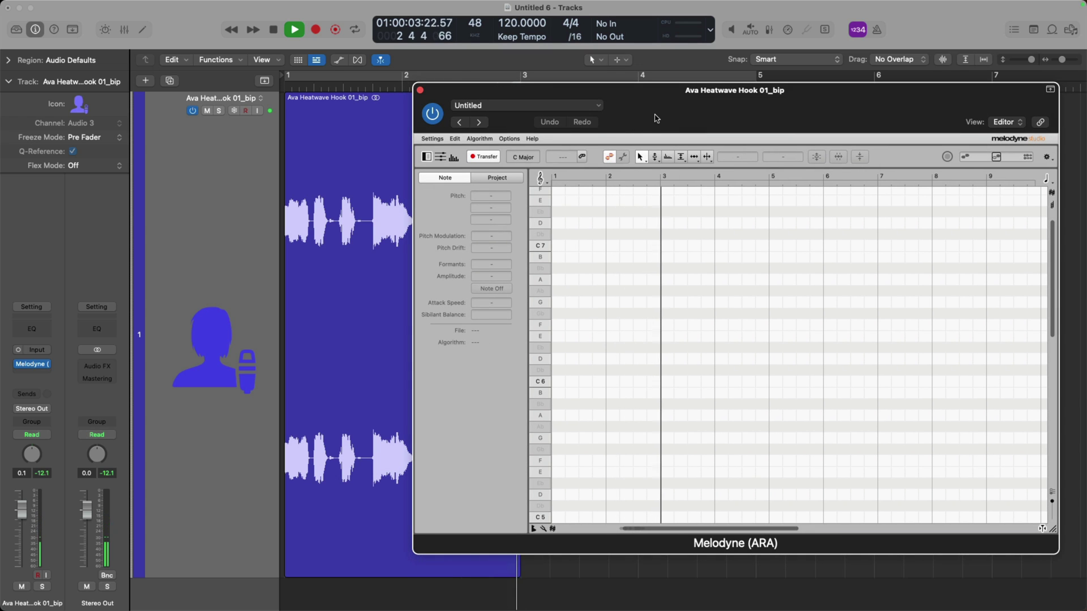
key("space")
scroll(693, 300, "left", 3)
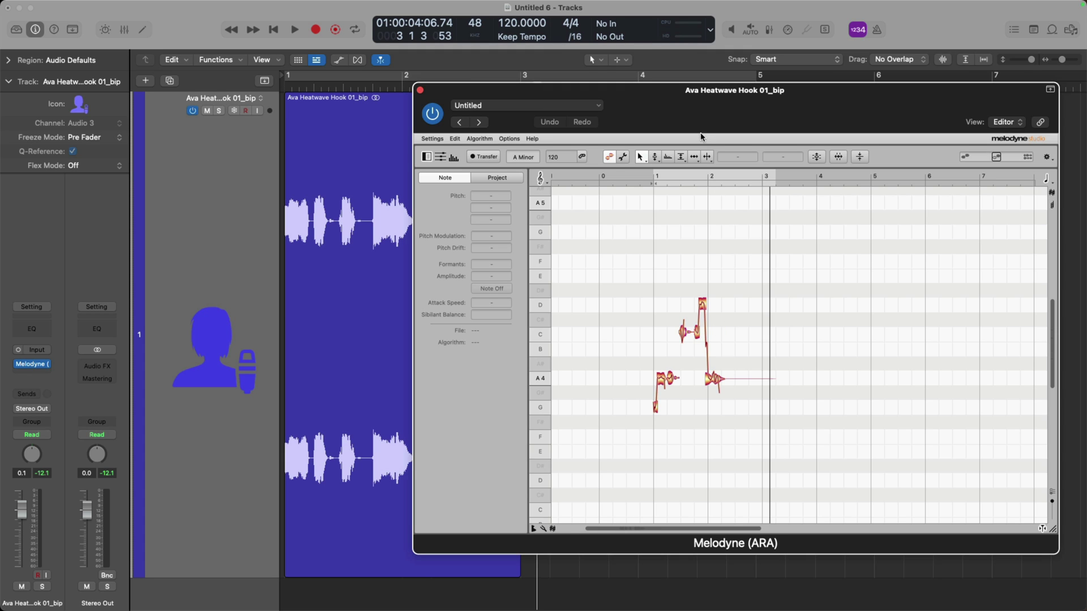
left_click_drag(698, 134, 892, 181)
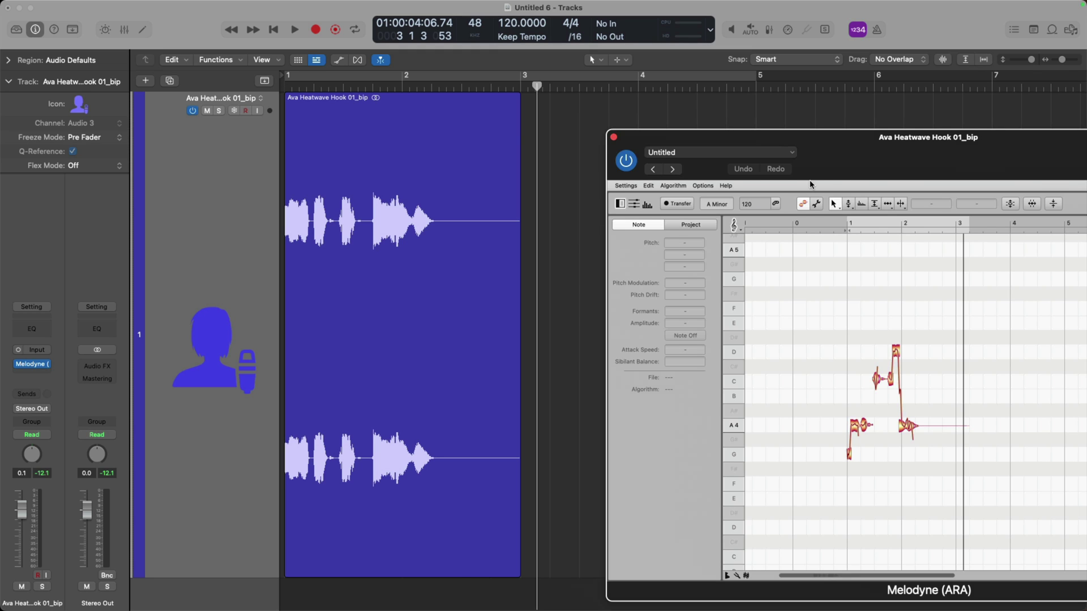
left_click_drag(849, 156, 594, 107)
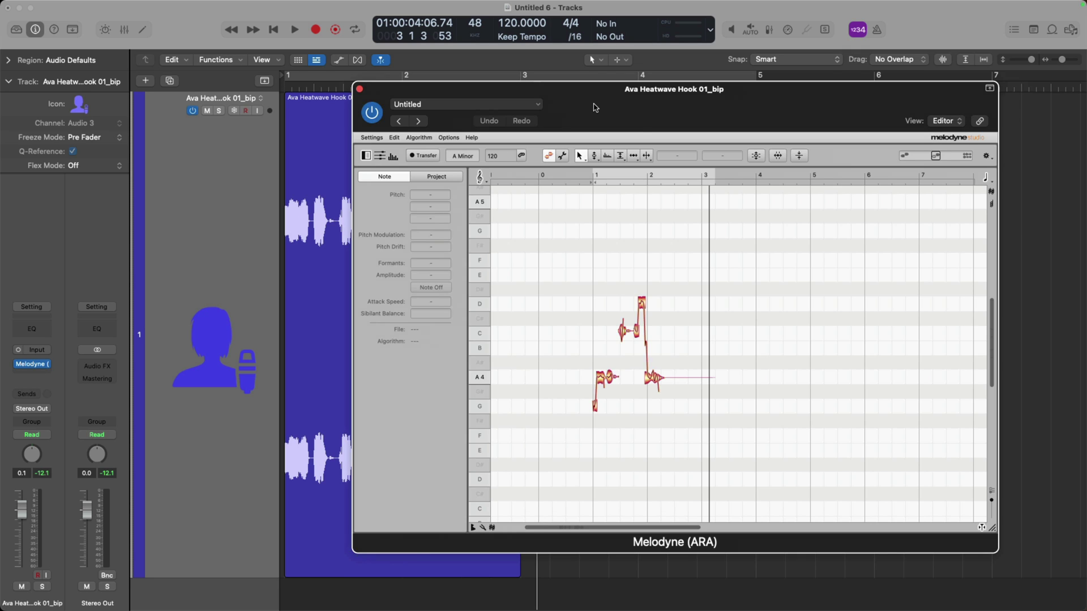
- Launch Activity Monitor from Spotlight by searching 'act'
key("super+space")
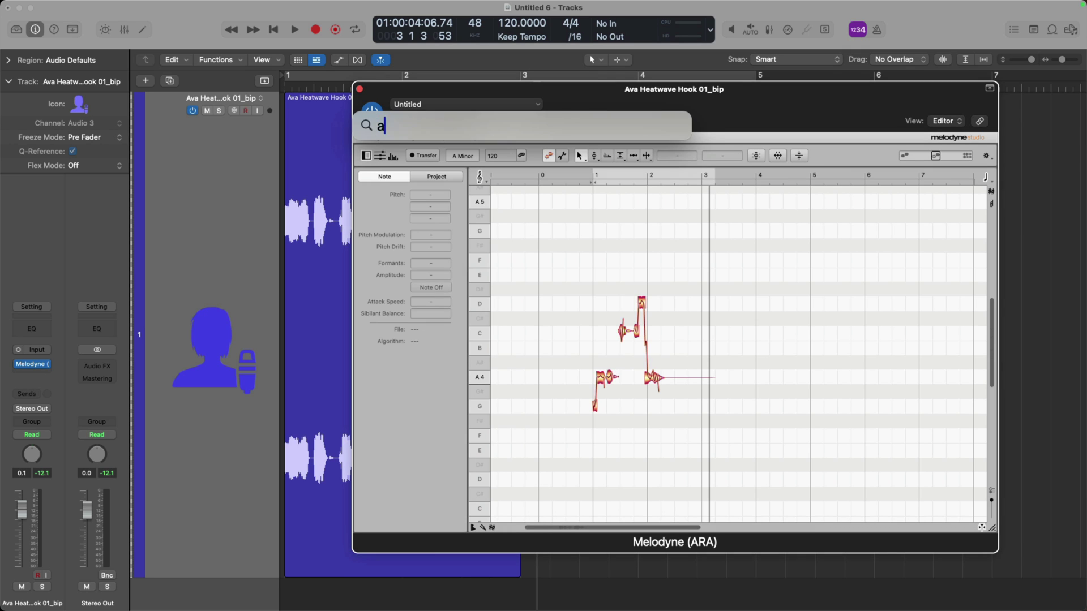
type("activ")
key("Return")
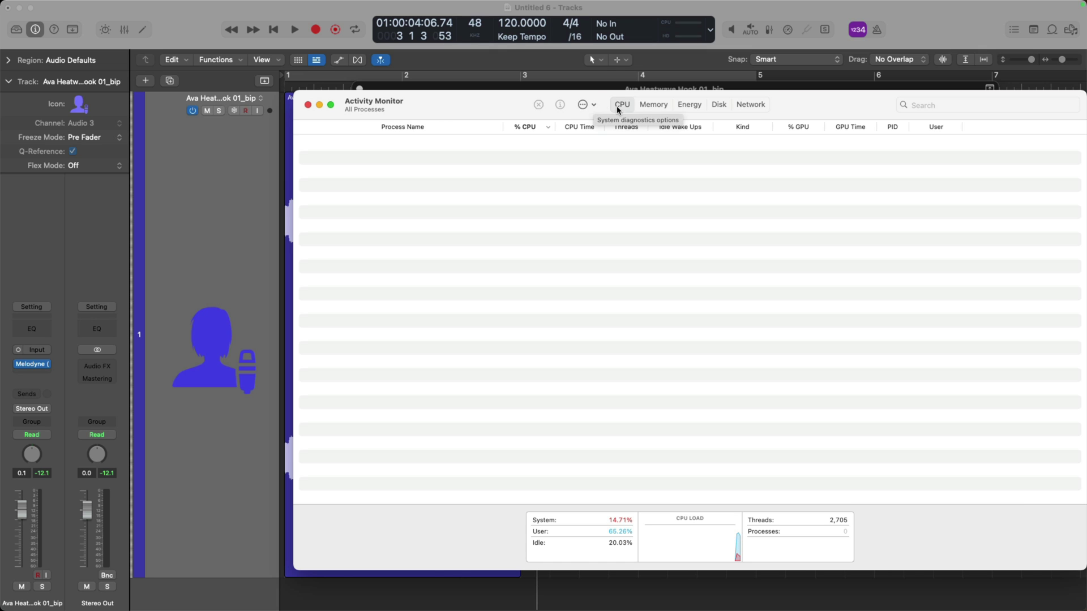
- Filter processes by 'auhostin' and select AUHostingService (Logic Pro), running near 98% CPU
left_click(948, 105)
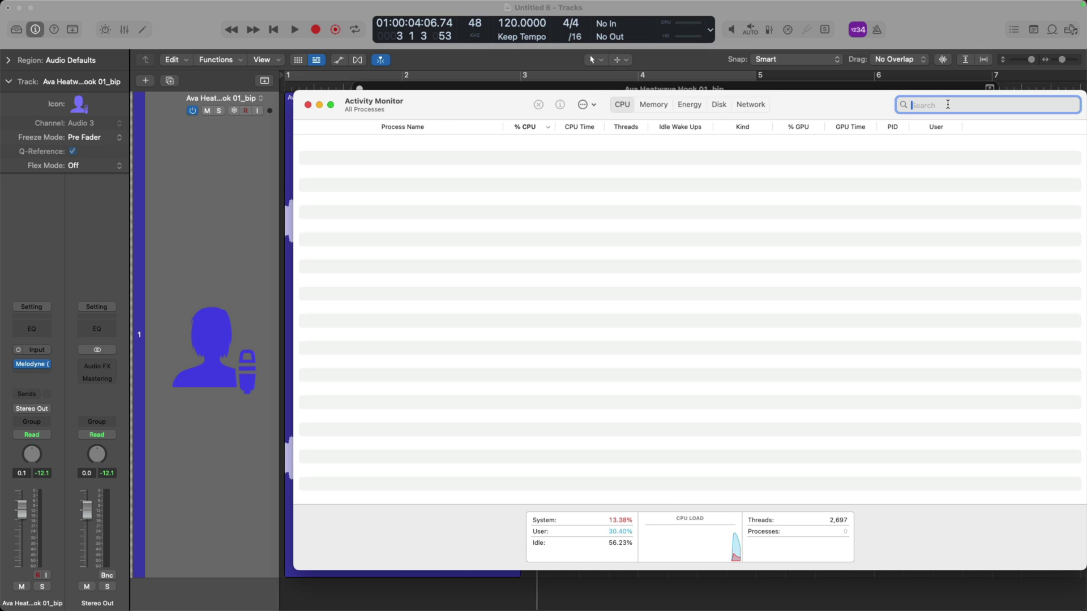
type("auhostin")
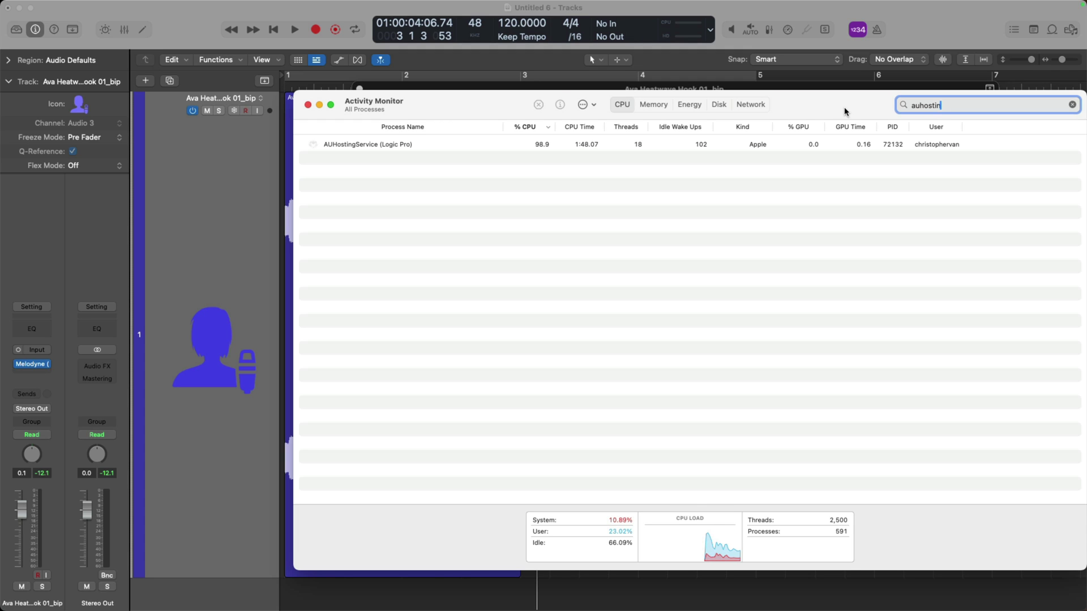
left_click(846, 110)
left_click(332, 148)
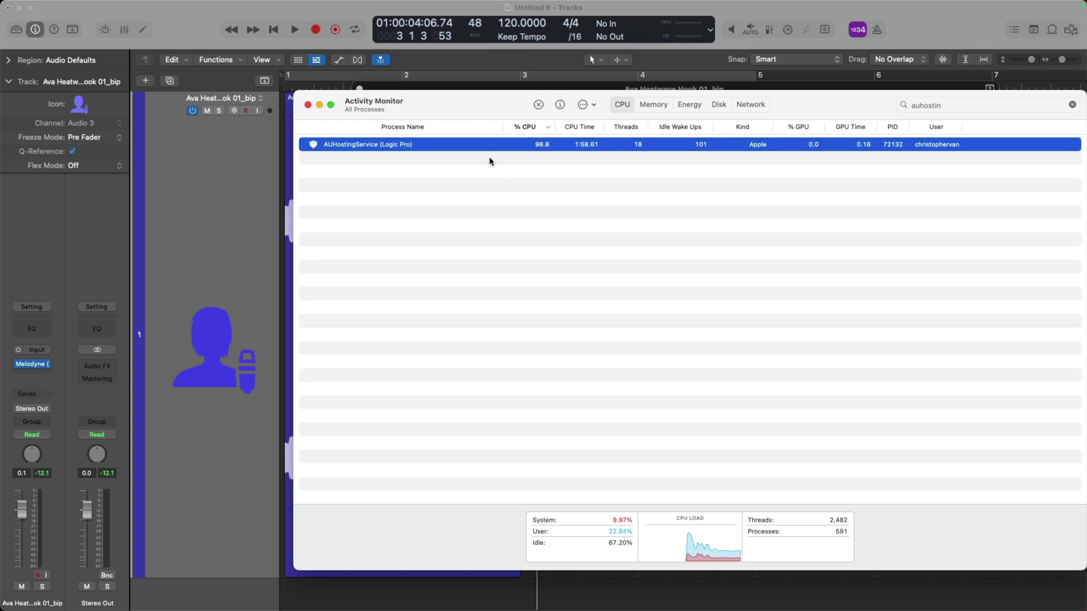
left_click_drag(480, 107, 716, 439)
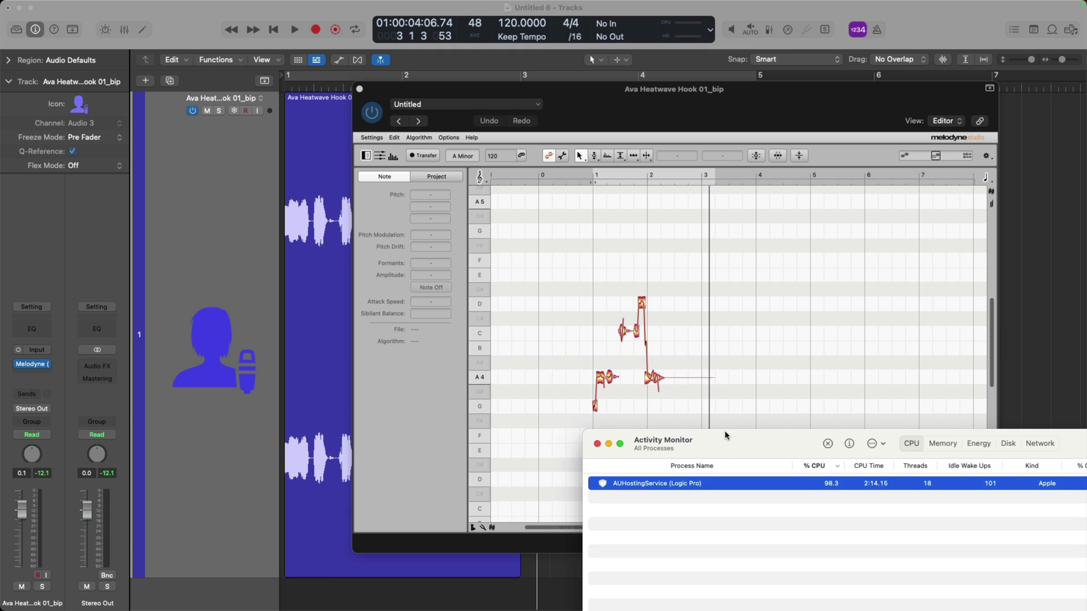
left_click_drag(728, 441, 889, 475)
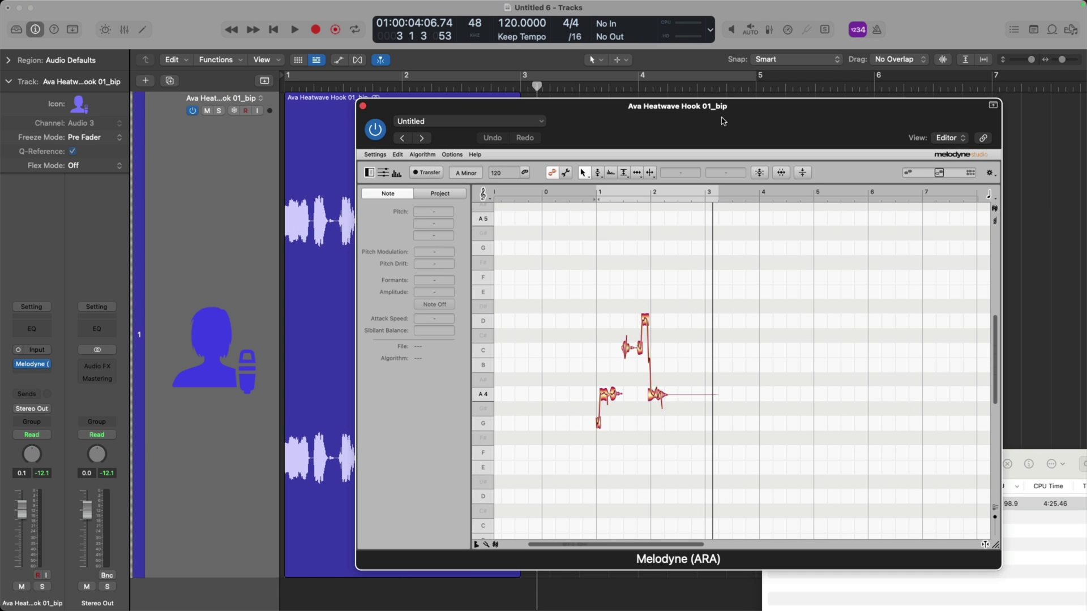
- Quit Logic Pro without saving, enable Open using Rosetta in its Get Info window, and relaunch it
key("super+q")
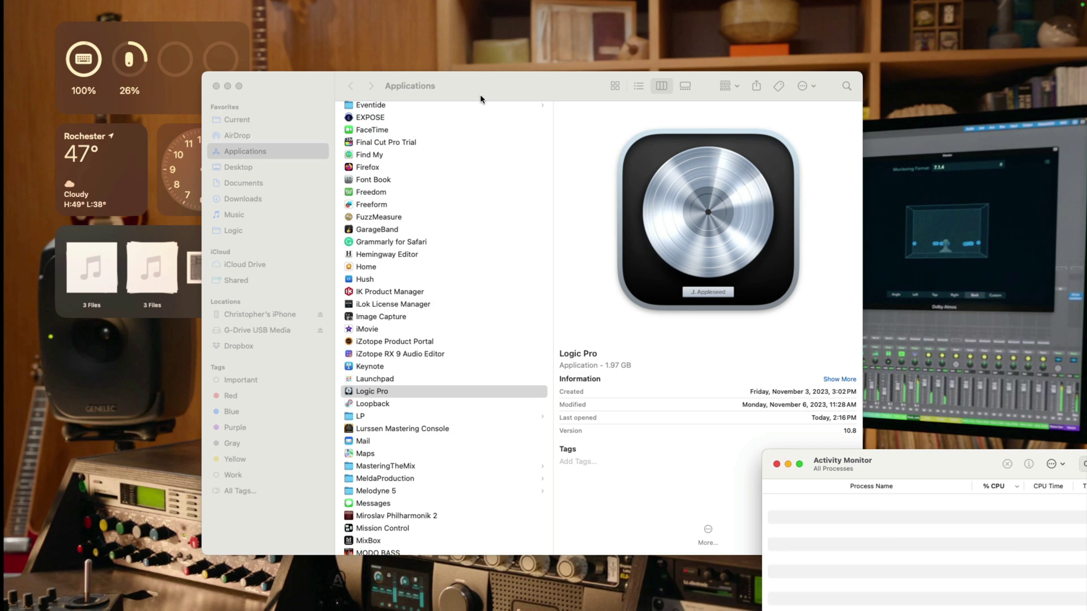
key("super+i")
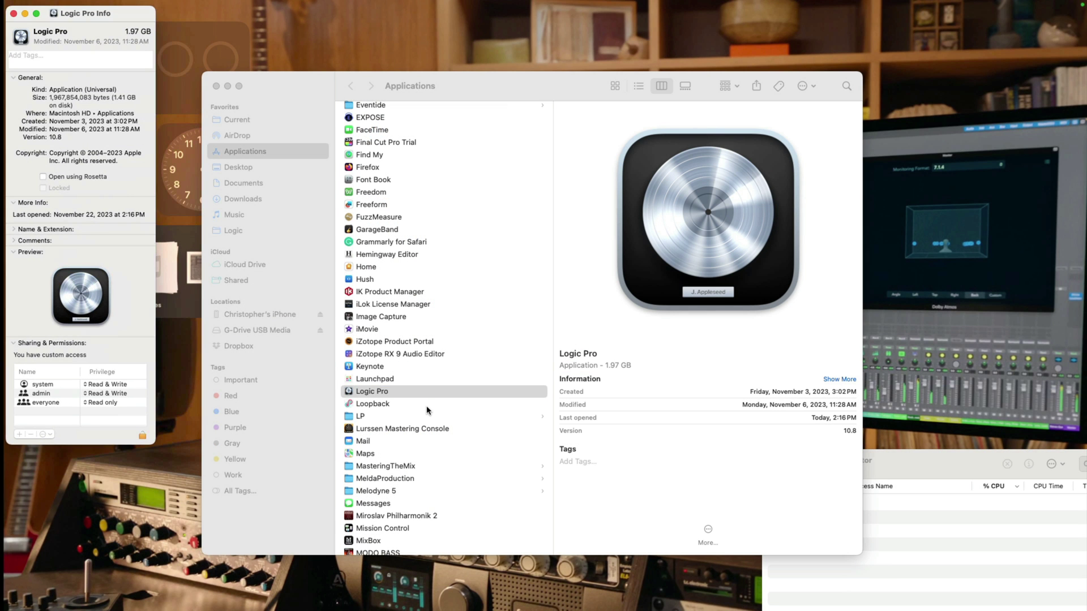
left_click(104, 178)
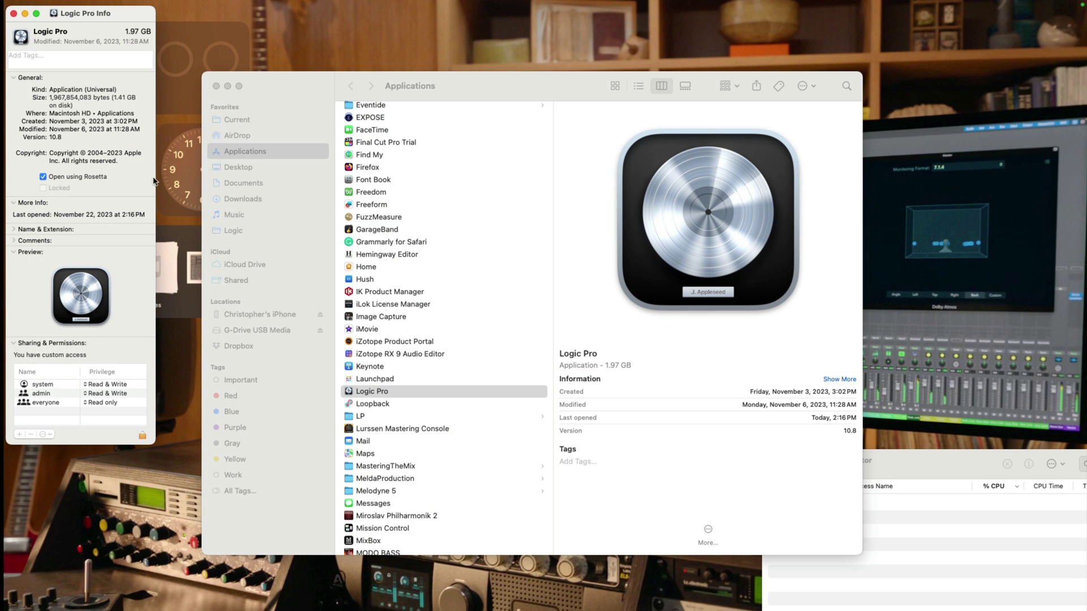
double_click(383, 395)
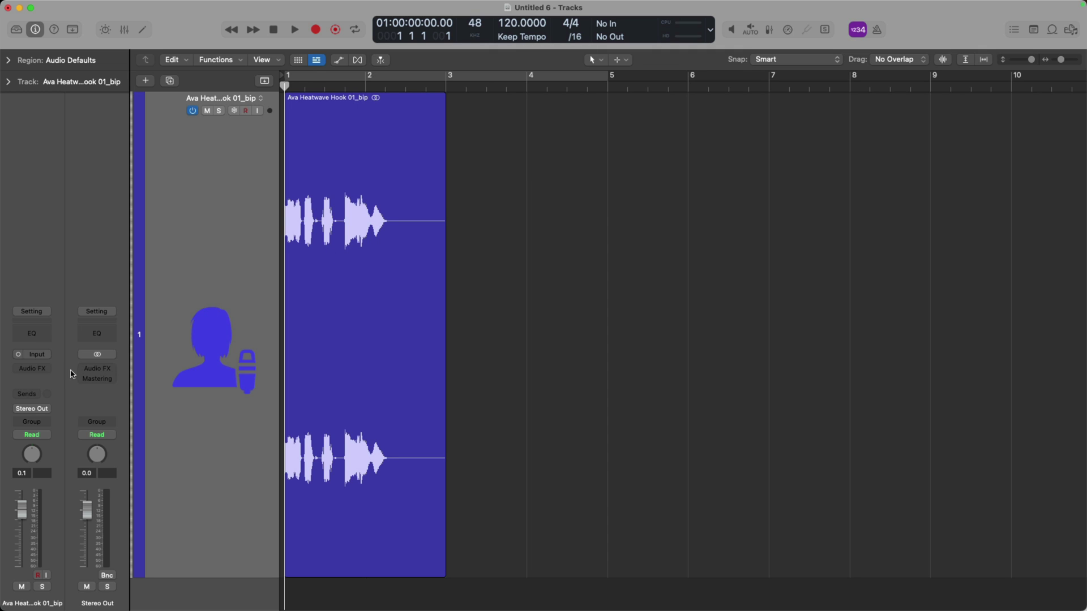
- Insert Melodyne on the vocal track, open its editor, and play to see notes in D Minor
left_click(50, 370)
mouse_move(49, 372)
left_click(50, 338)
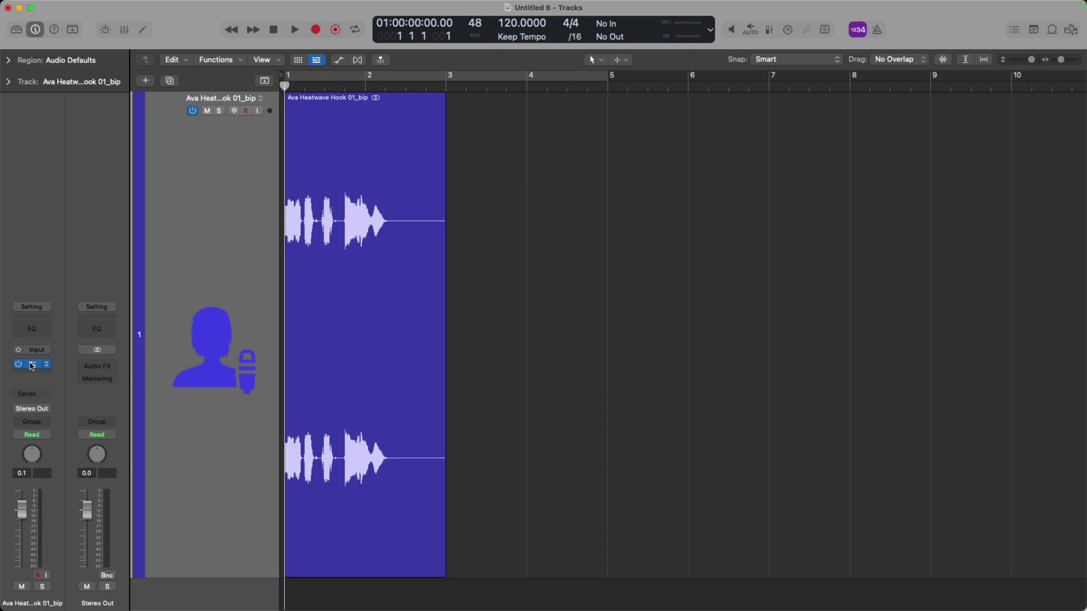
left_click(31, 366)
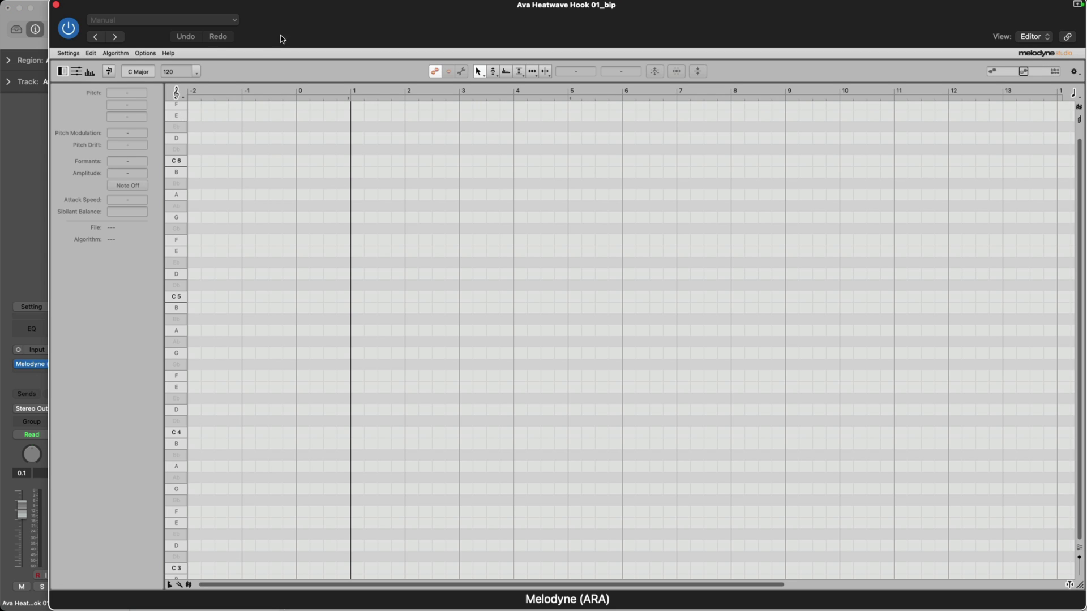
left_click_drag(305, 25, 658, 24)
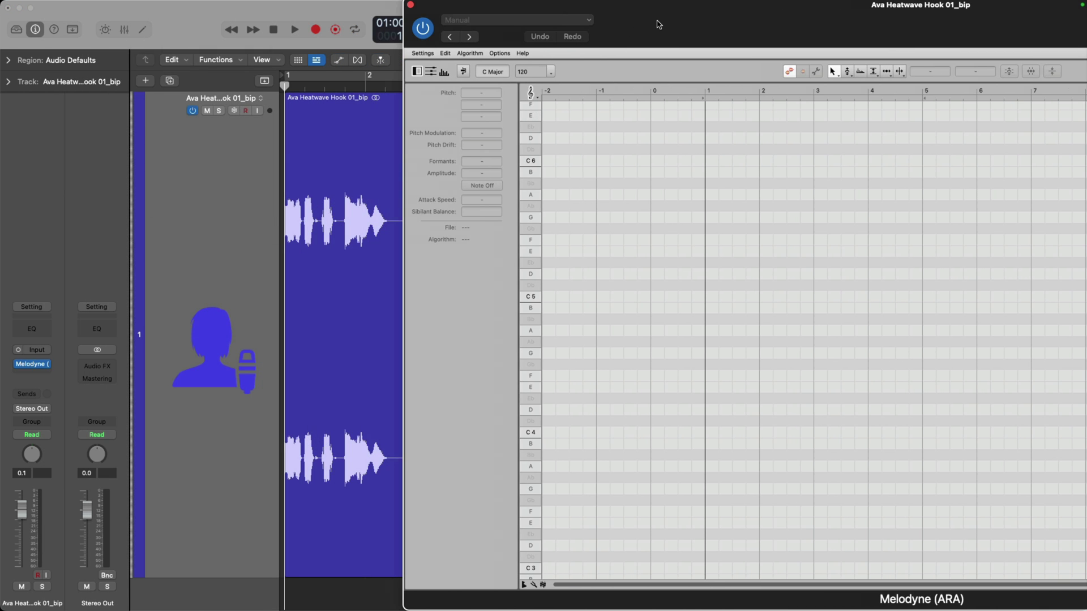
key("space")
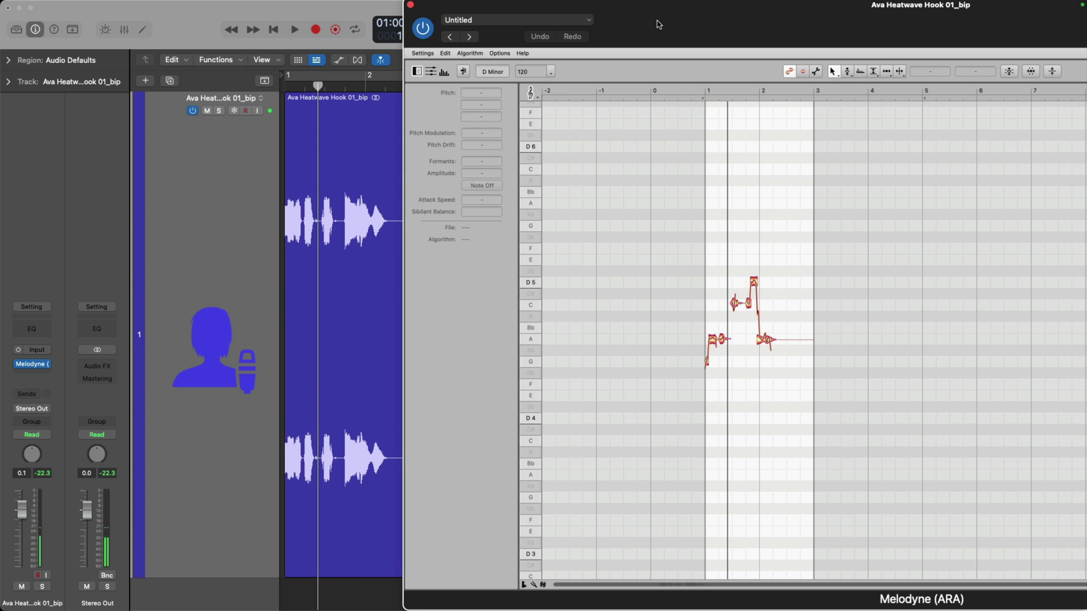